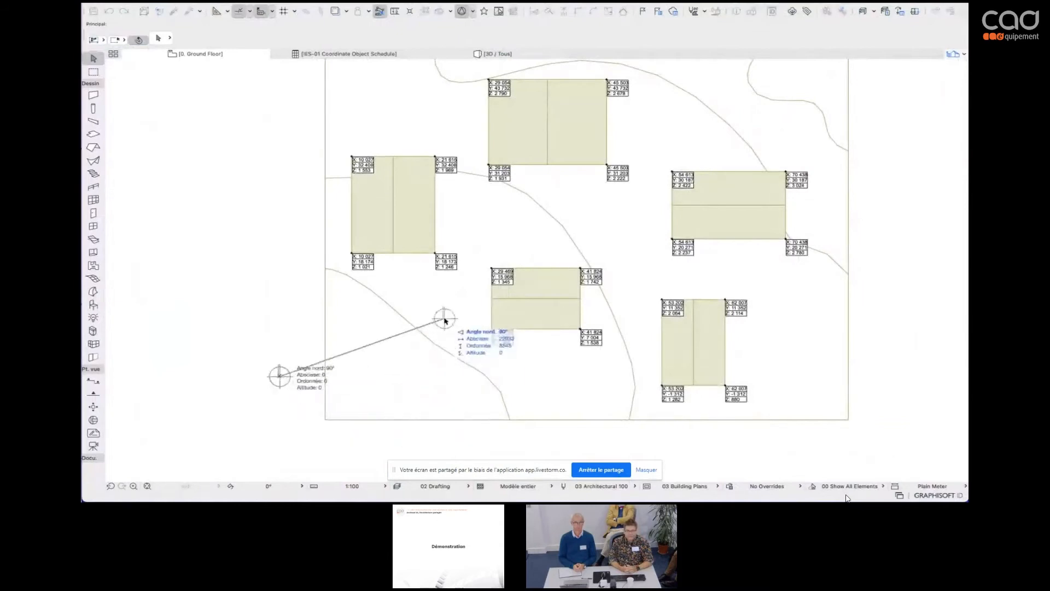
- Move the survey point to about X 12666, Y 6098 and rotate its north angle to about 154°
scroll(445, 320, "up", 5)
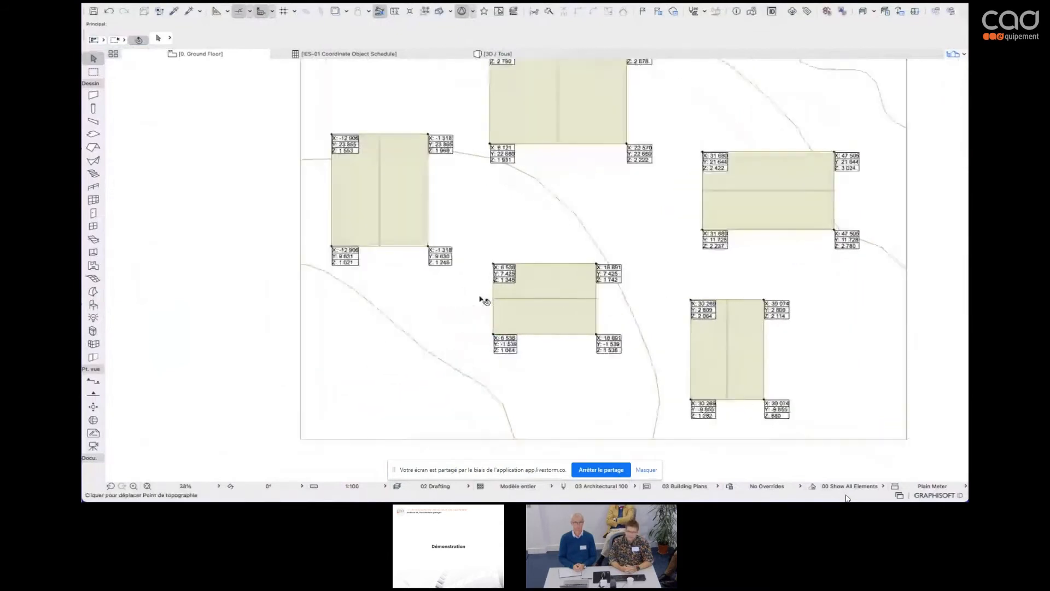
left_click_drag(407, 342, 254, 377)
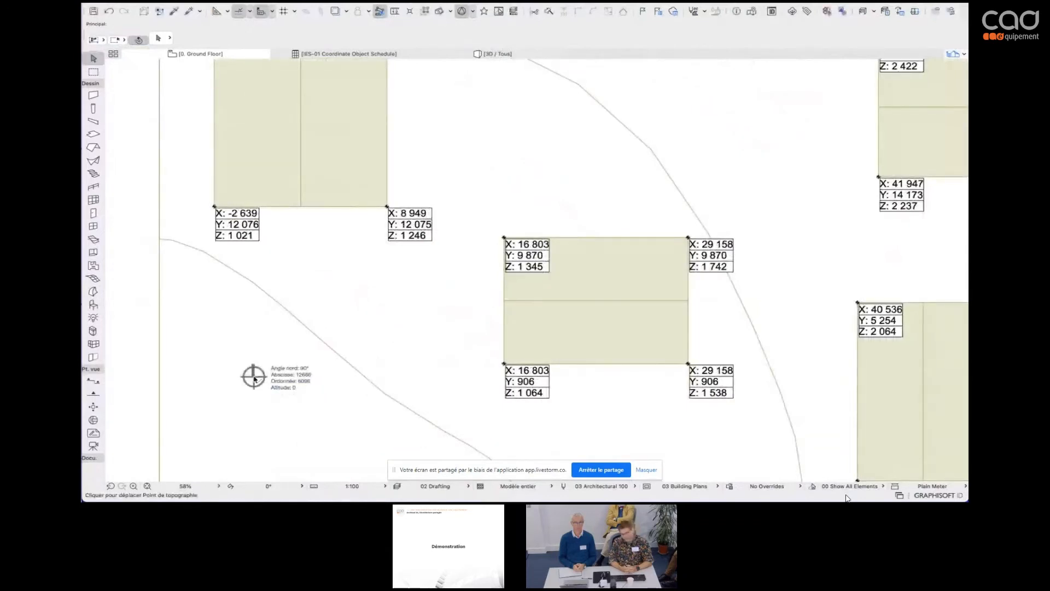
left_click(255, 377)
left_click(269, 380)
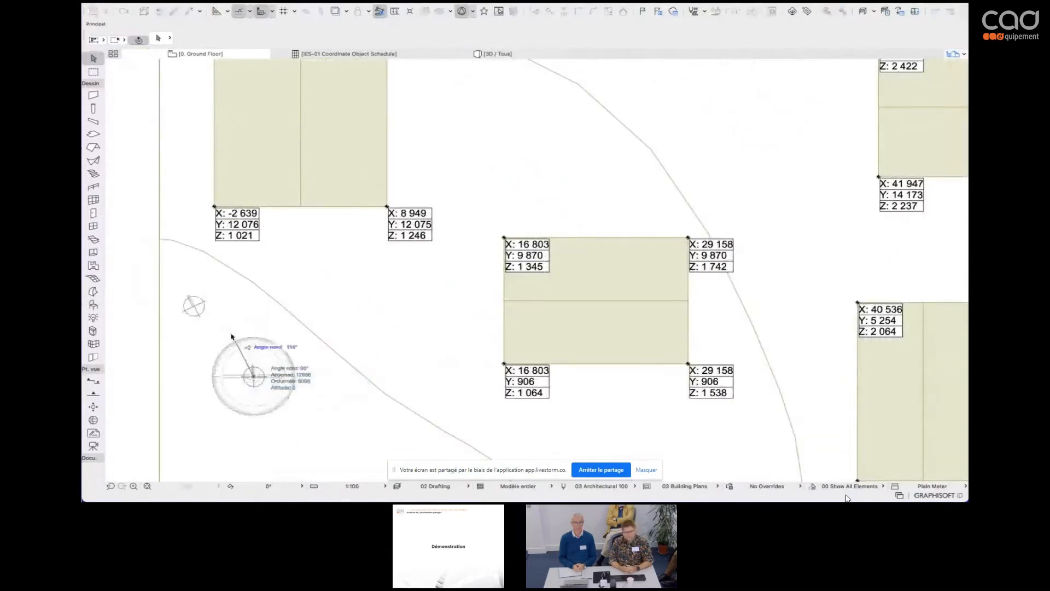
left_click(187, 348)
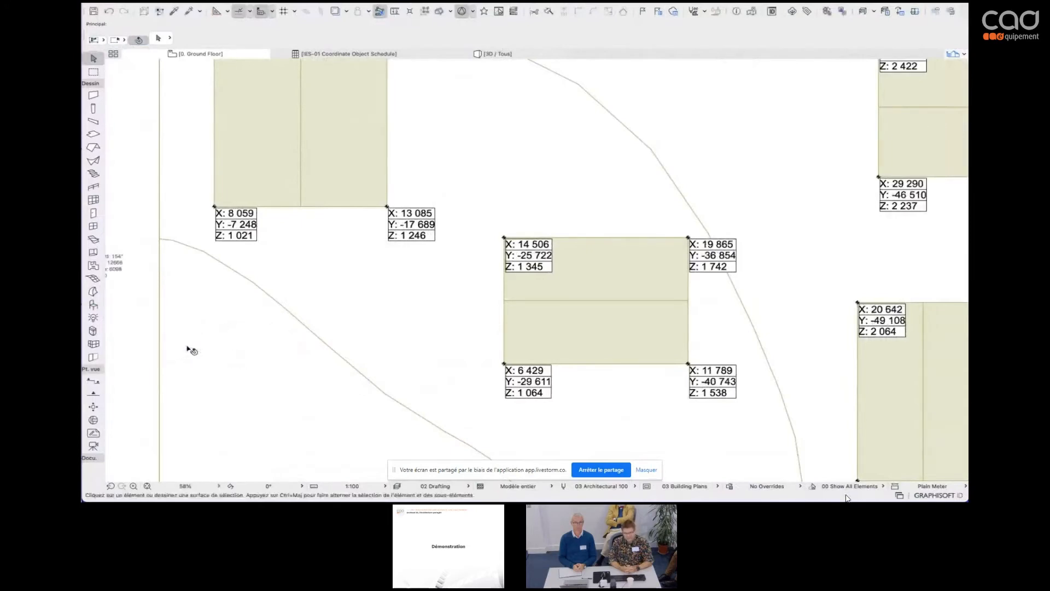
- Review the building corner coordinates on the Ground Floor plan and in the Coordinate Object Schedule
scroll(457, 387, "down", 3)
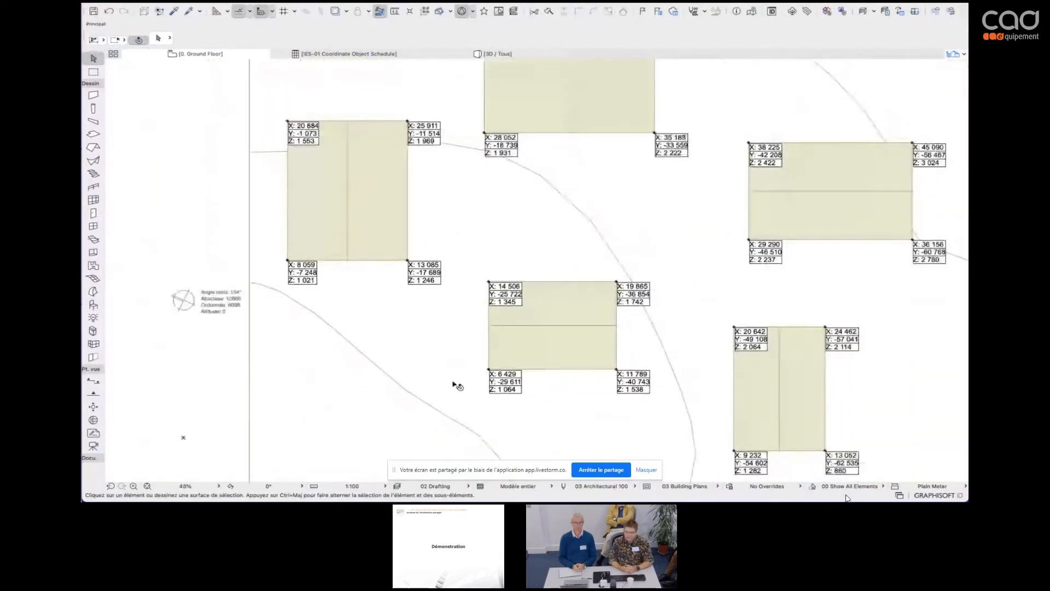
left_click(328, 54)
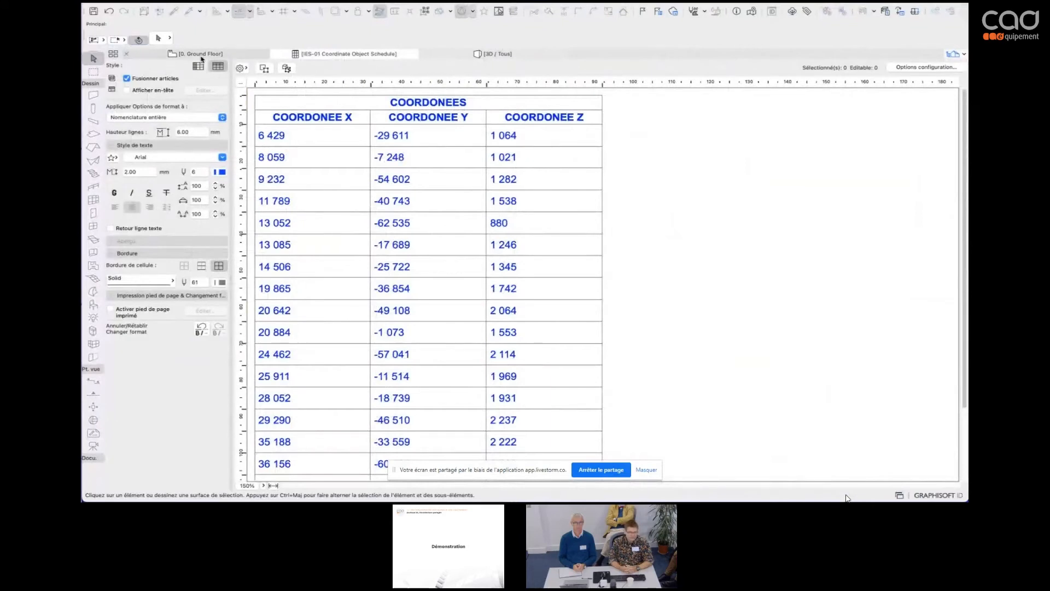
left_click(201, 54)
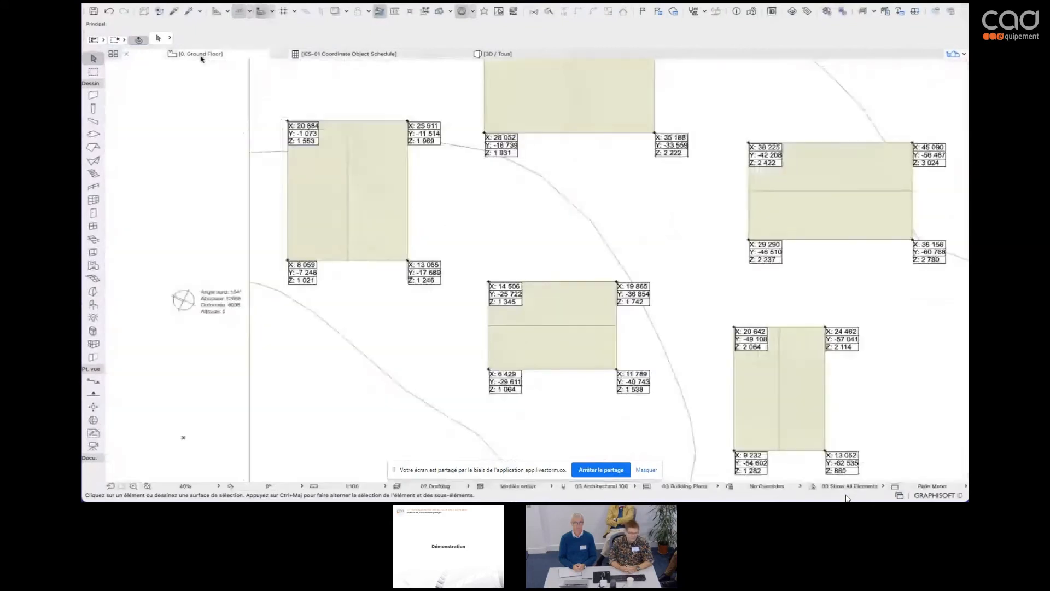
- Set the survey point's altitude to 120 and its symbol type to the solid black arrow in the project location options
left_click(474, 12)
left_click(494, 63)
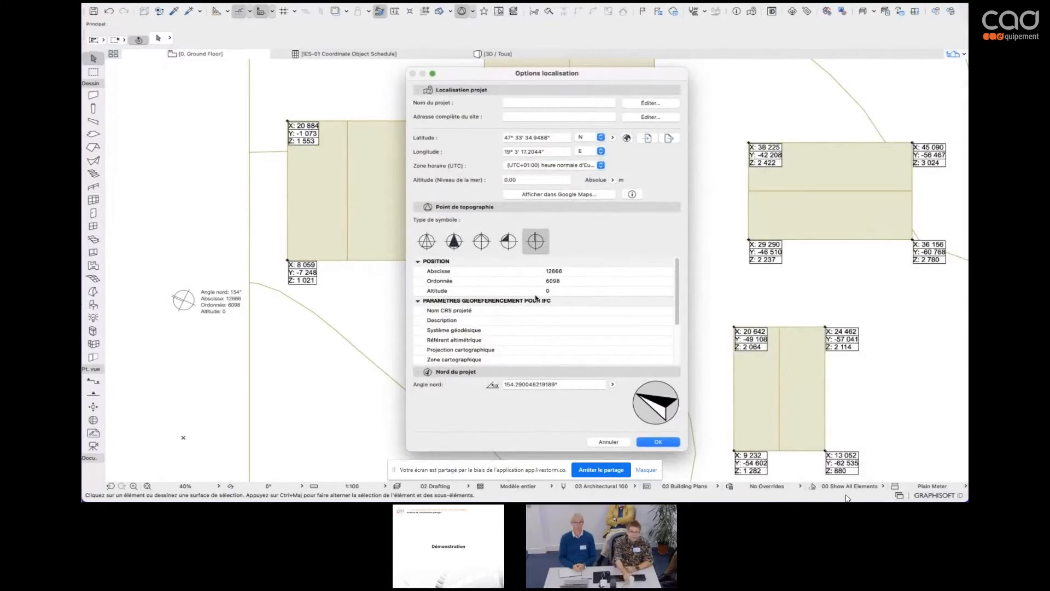
left_click(558, 291)
type("120")
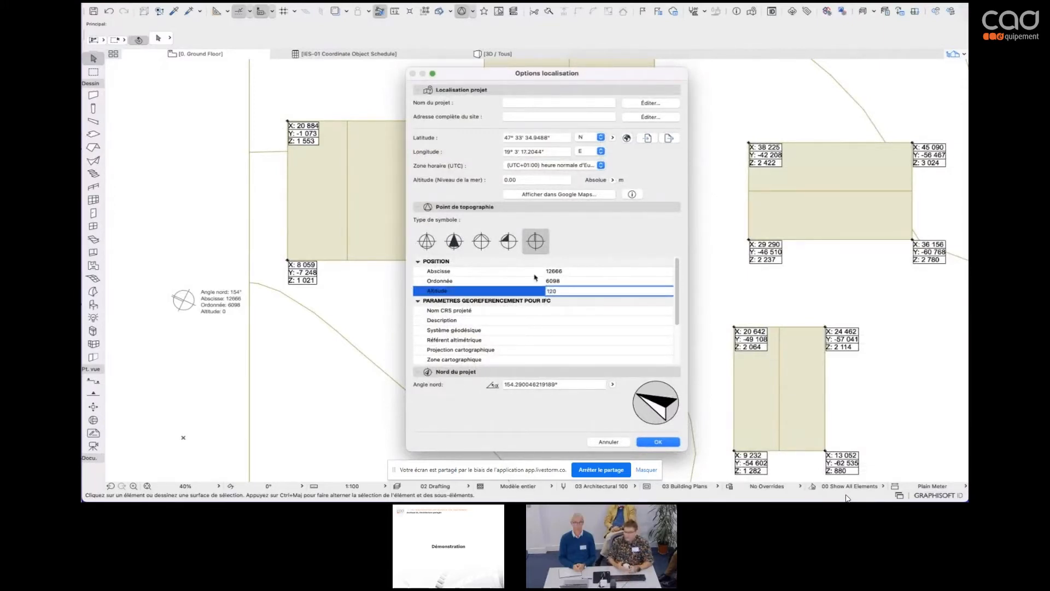
left_click(453, 251)
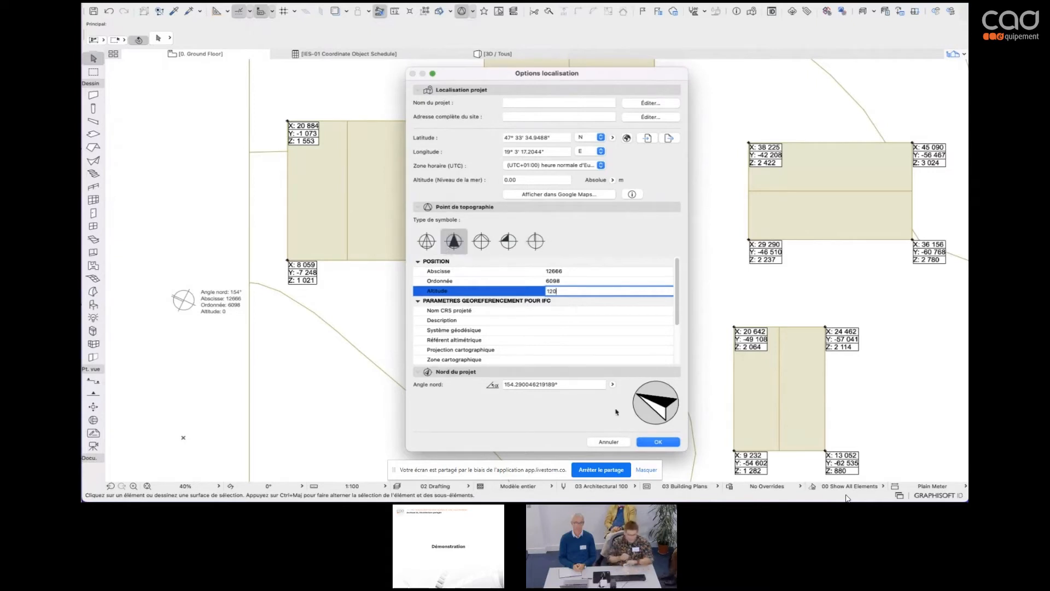
left_click(657, 443)
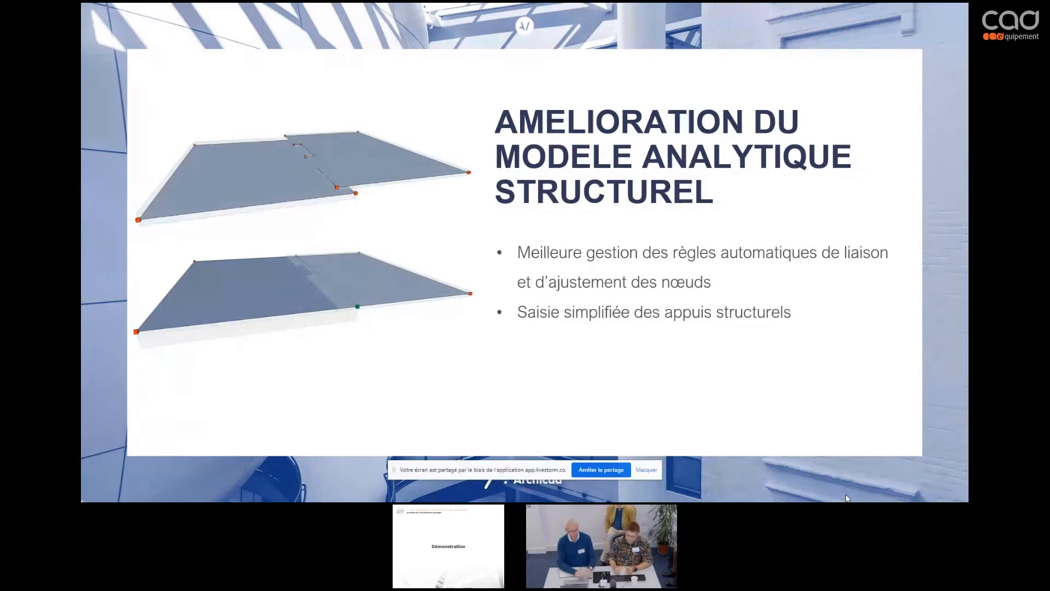
- Switch to the Archicad Offset Adjustments plan and open the structural analytical model generation rules
key("alt+Tab")
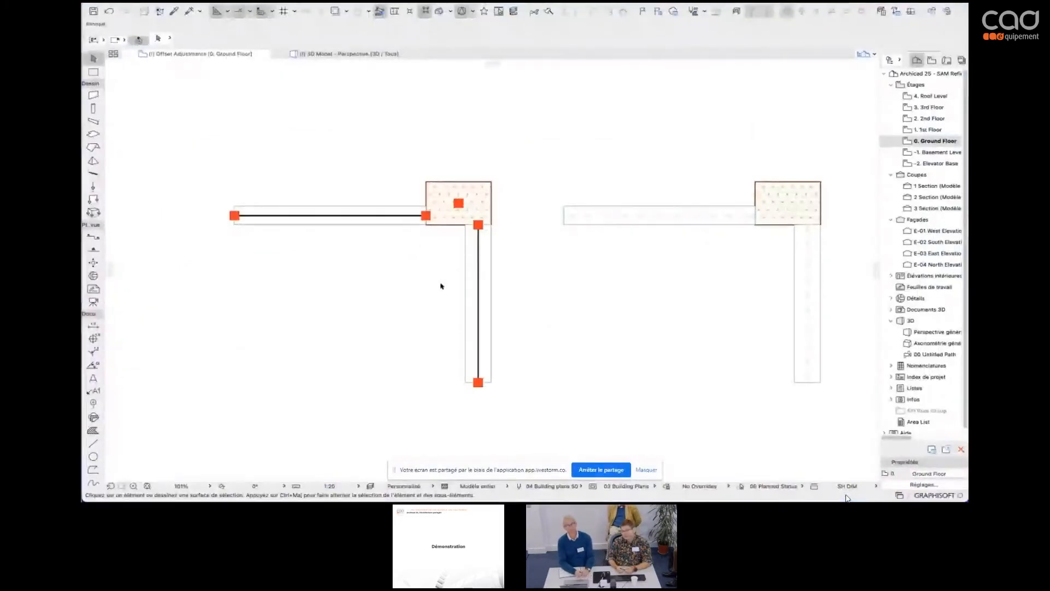
scroll(474, 267, "up", 5)
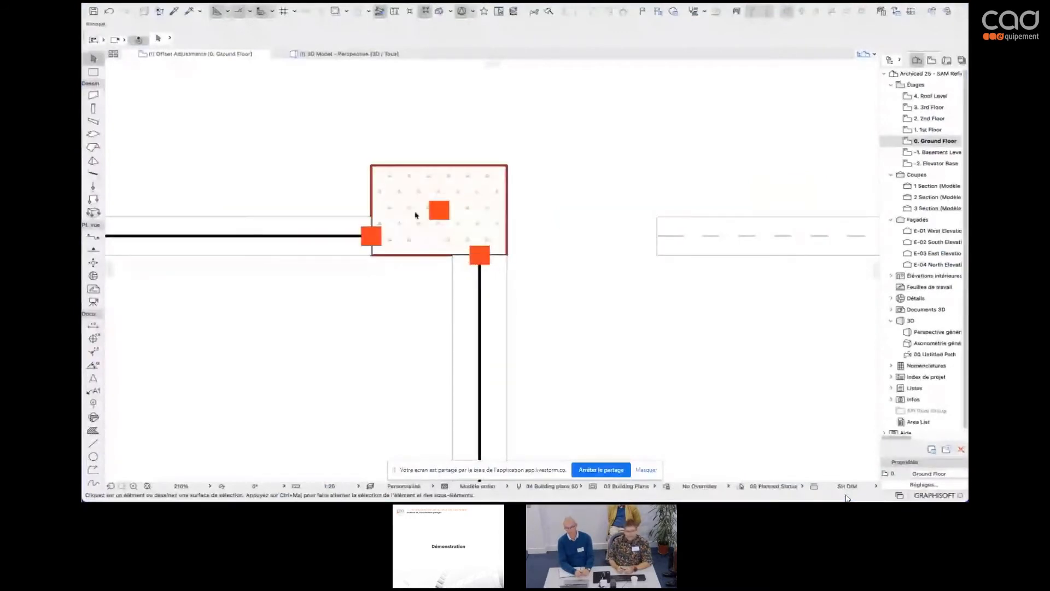
scroll(416, 215, "down", 5)
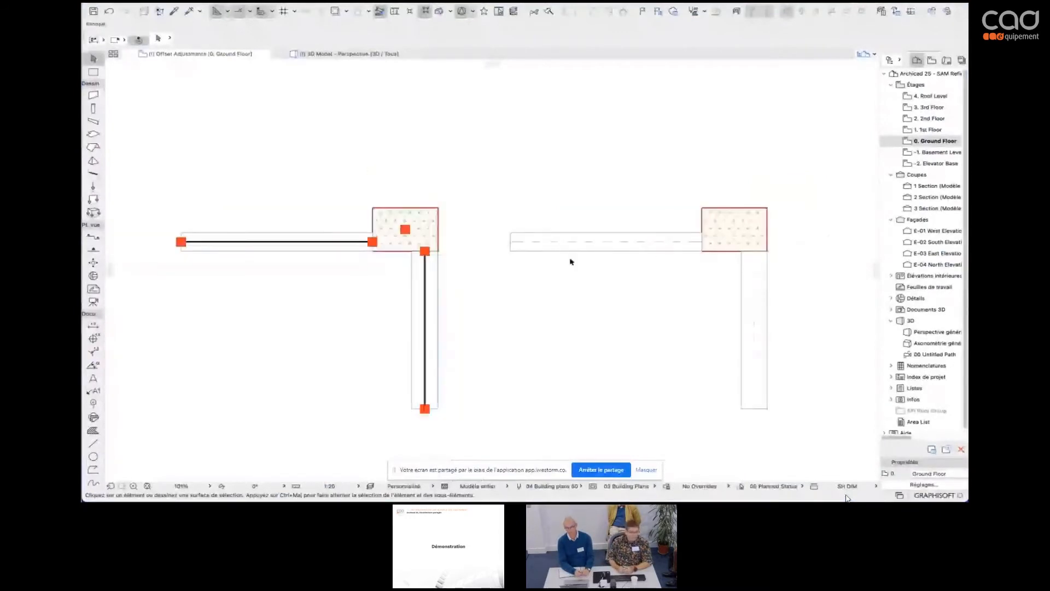
left_click(619, 233)
scroll(815, 240, "up", 1)
middle_click_drag(815, 239, 661, 209)
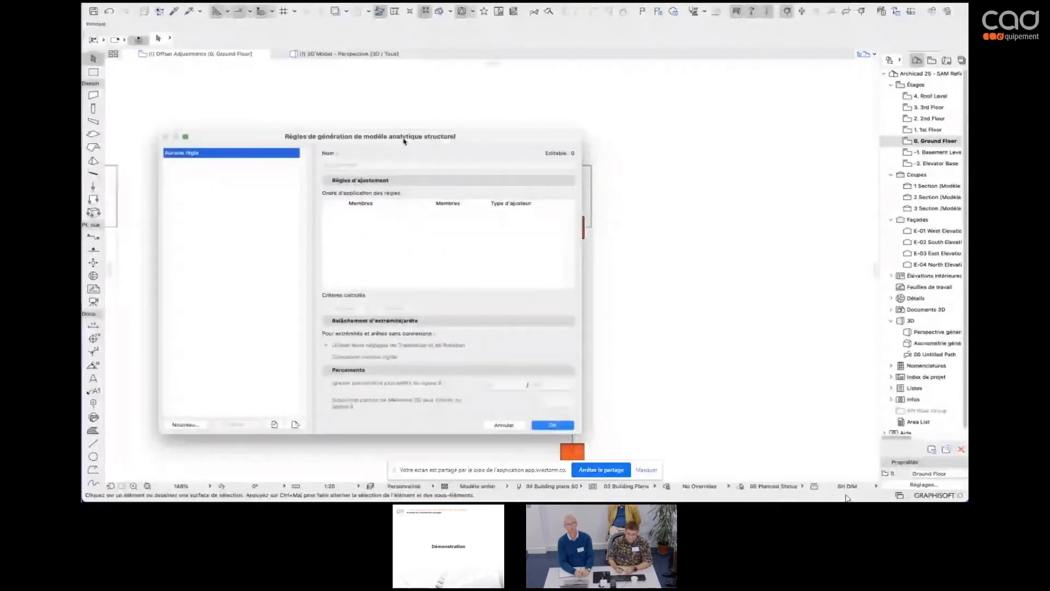
- Create a new generation rule set named Ajustements
left_click(186, 425)
type("Ajusteme")
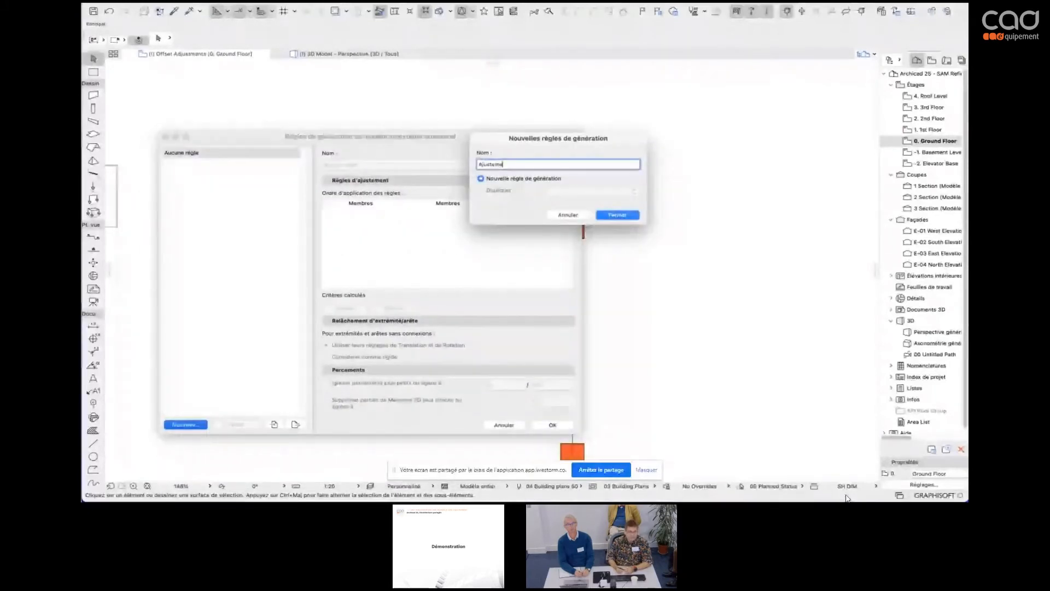
type("nts")
key("Return")
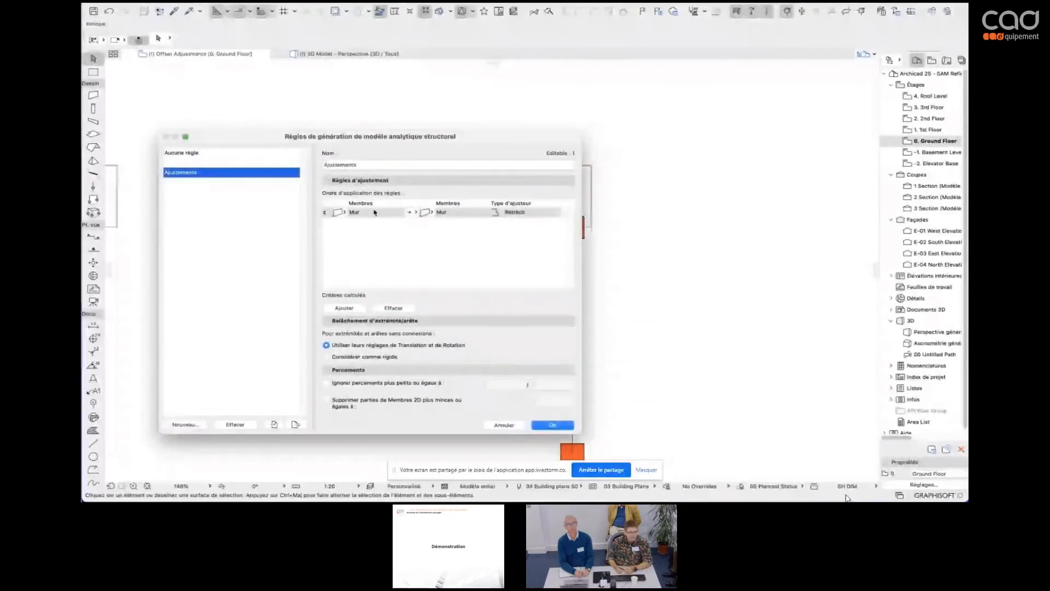
- Define the first adjustment rule from Poteau to Poutre members with the Décaler type, offsetting at the intersection of members
left_click(375, 212)
left_click(382, 226)
left_click(427, 213)
left_click(438, 235)
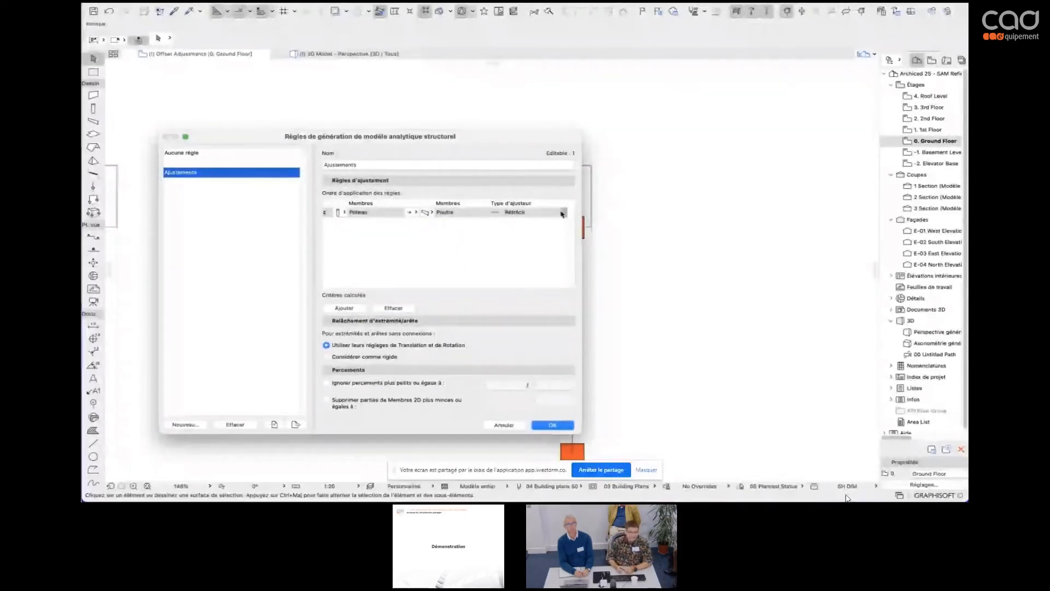
left_click(563, 213)
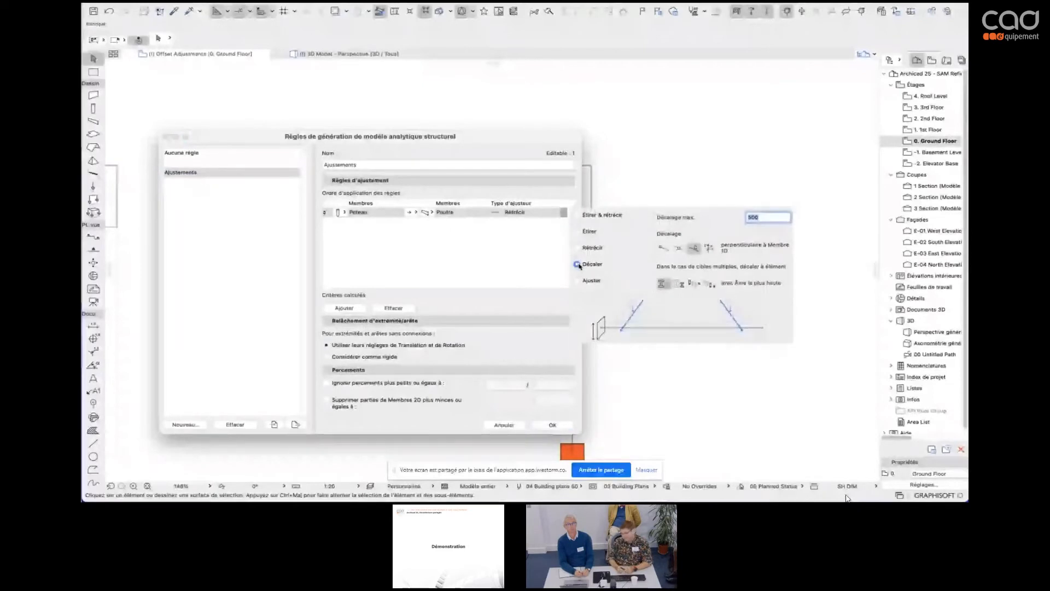
left_click(578, 265)
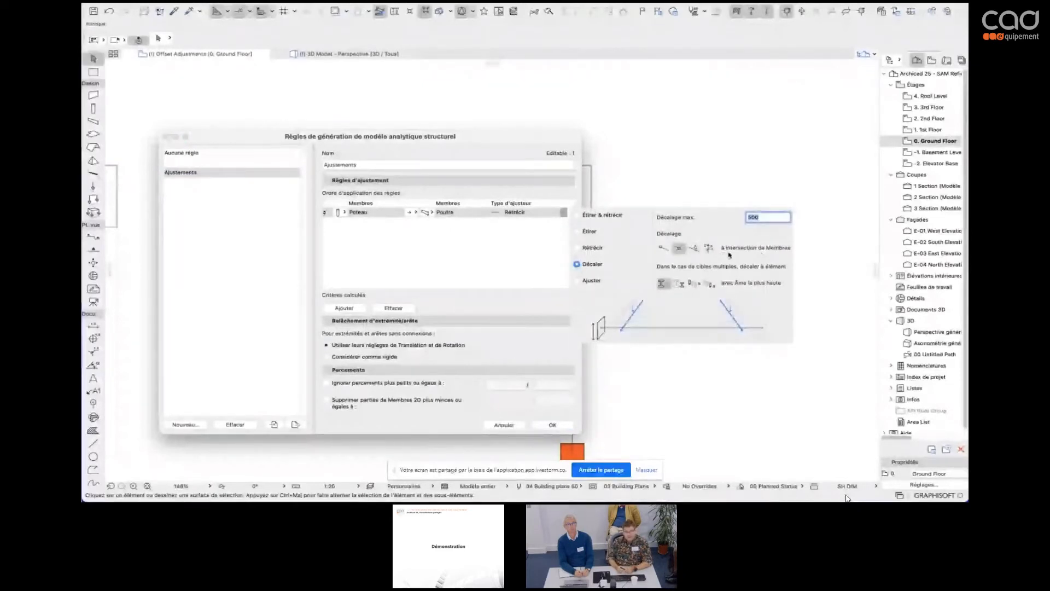
left_click(350, 306)
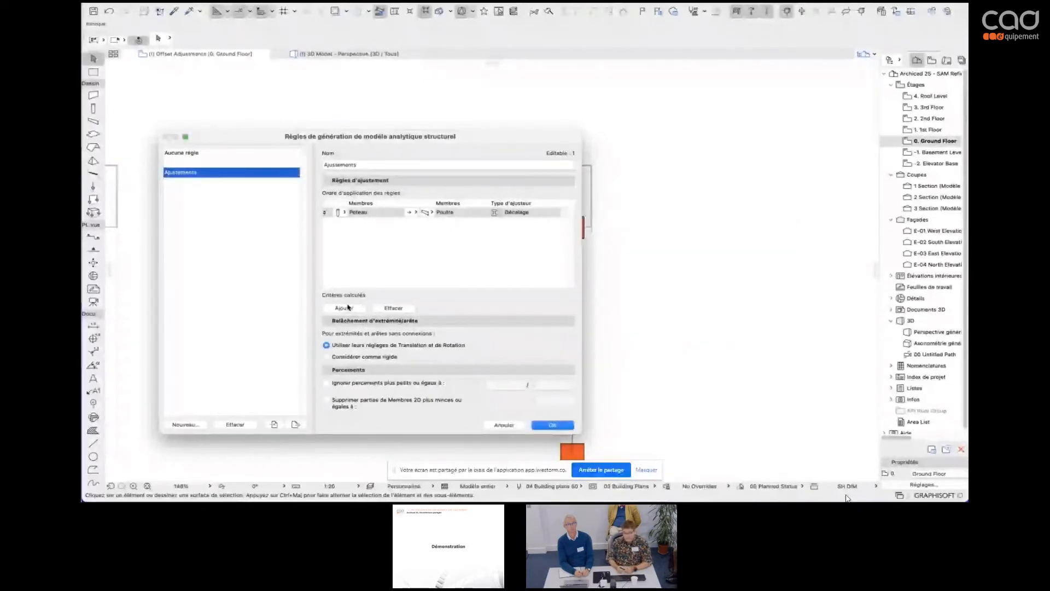
- Add a second adjustment rule from Poutre to Poteau members with the Étirer type and apply the generation rules
left_click(348, 308)
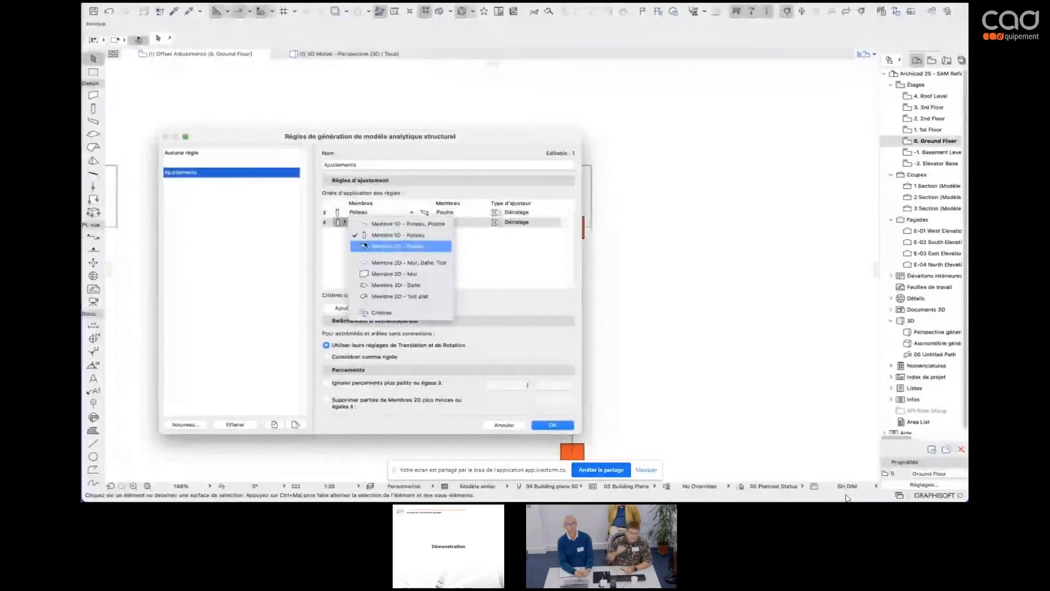
left_click(412, 233)
left_click(425, 224)
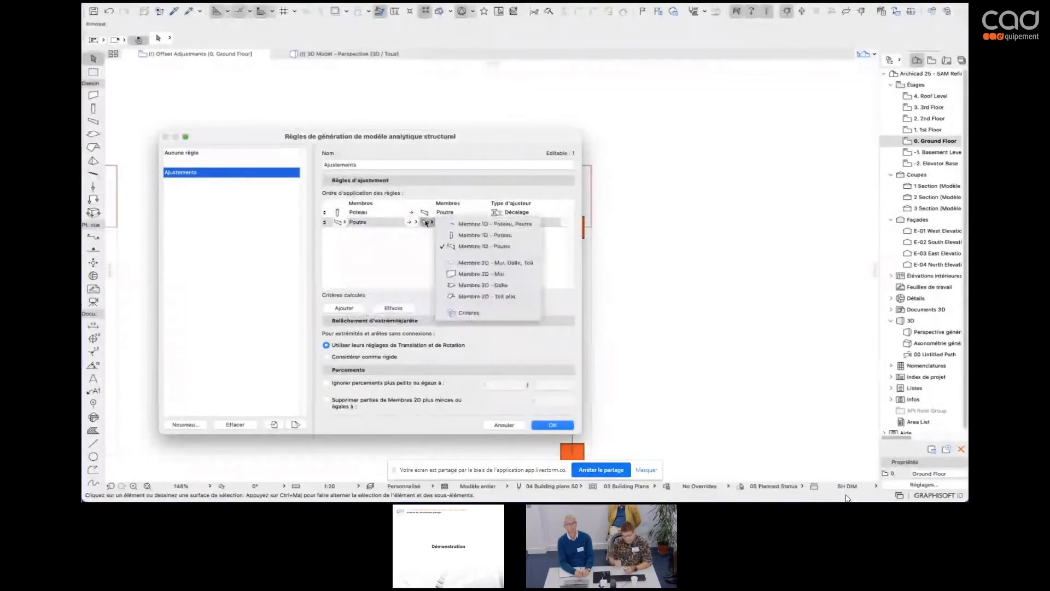
left_click(461, 235)
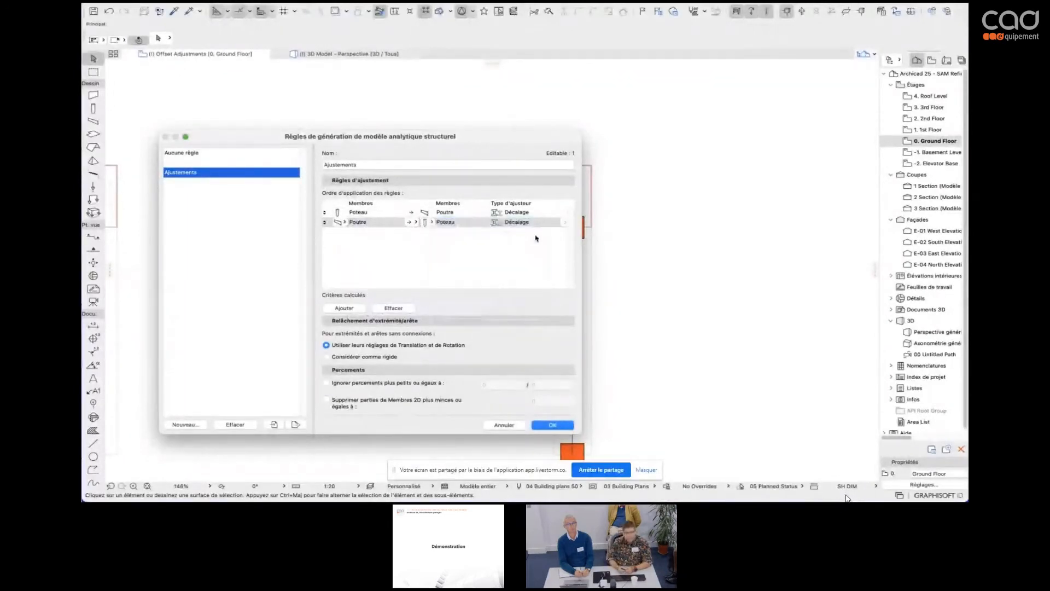
left_click(564, 223)
left_click(588, 242)
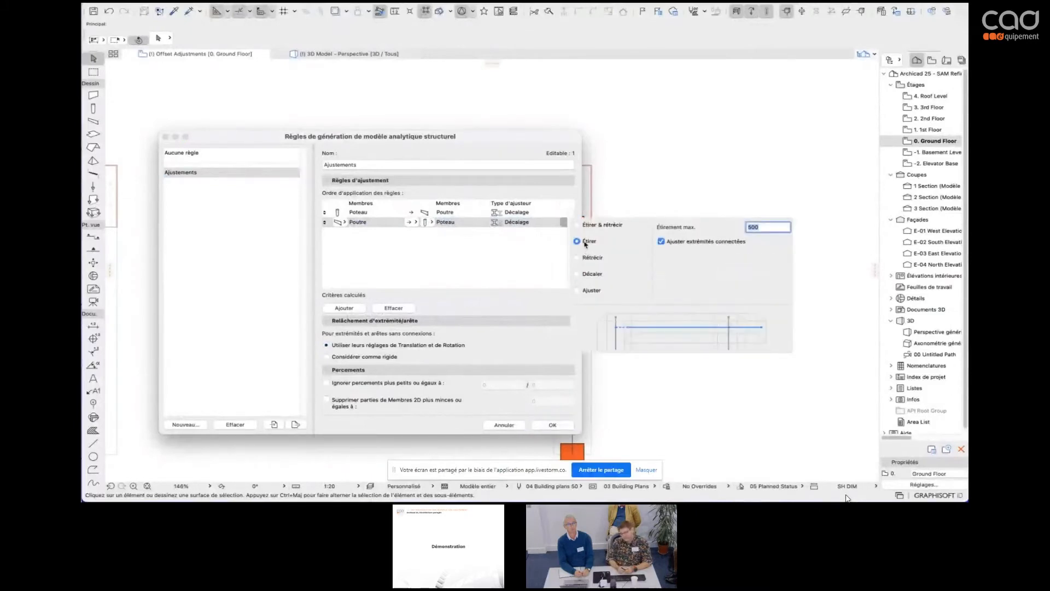
left_click(474, 256)
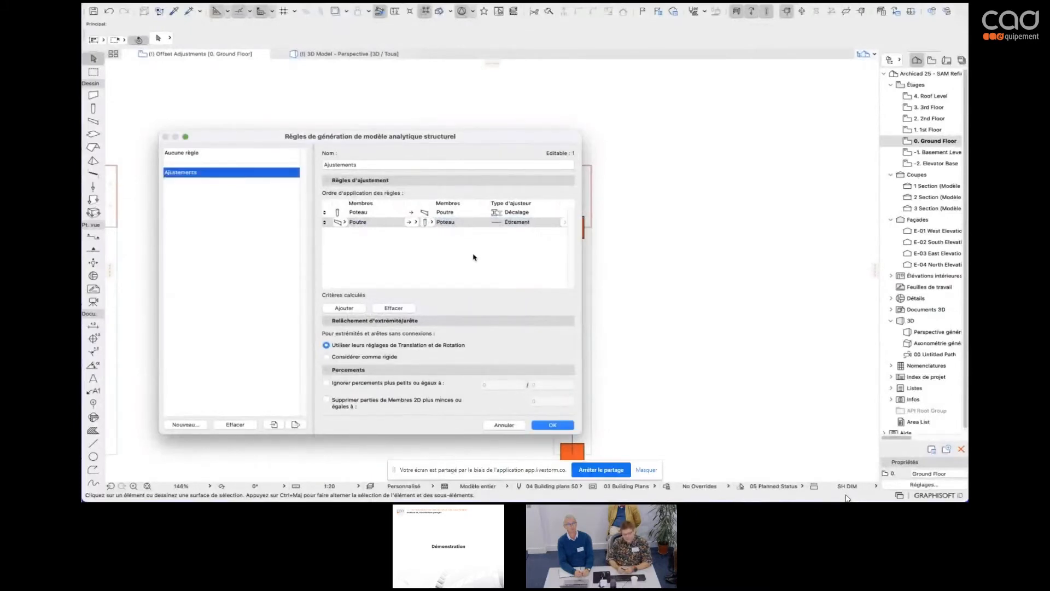
left_click(551, 426)
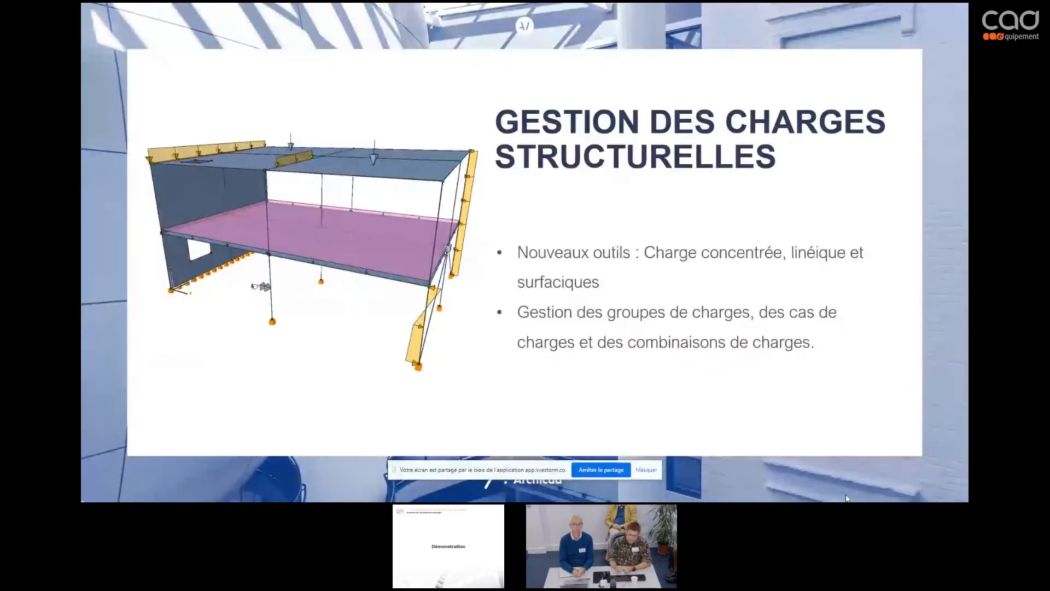
- Switch to the SCIA Engineer building model, display its supports and open the load definitions
key("Right")
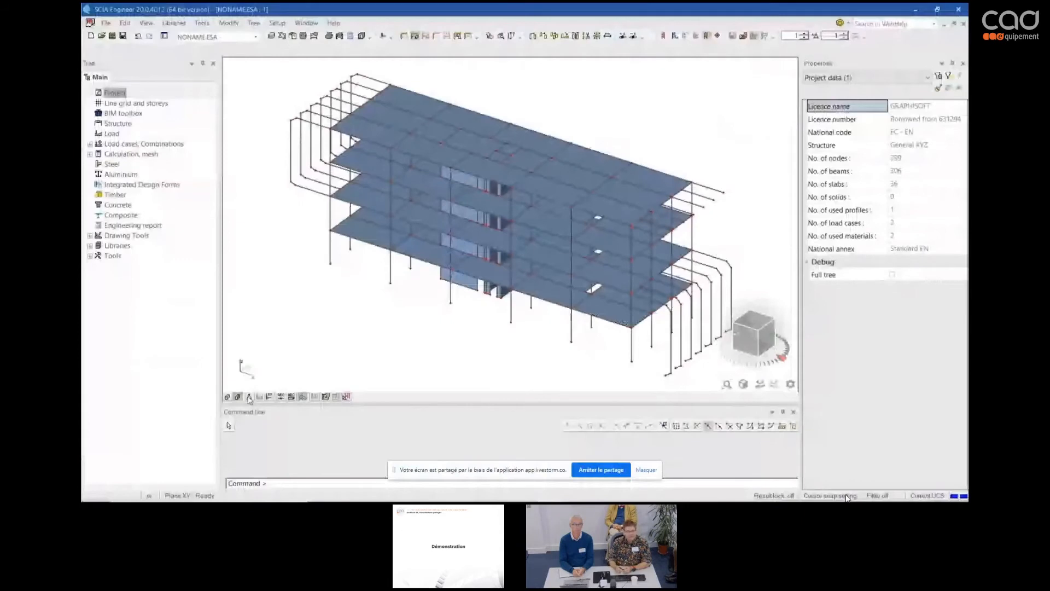
left_click(249, 397)
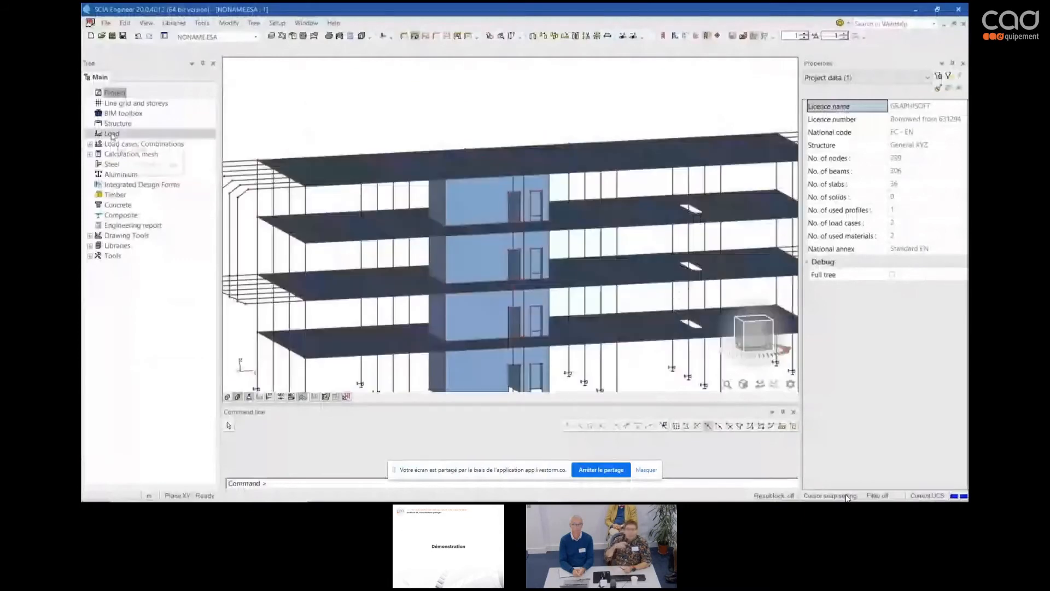
left_click(112, 133)
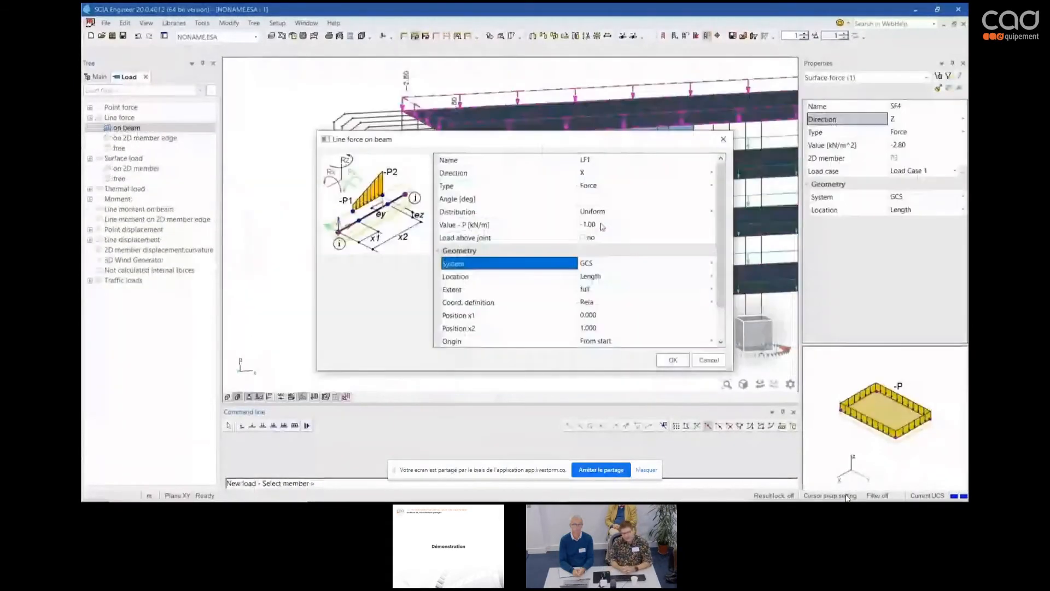
- Apply a uniform line force of -0.80 kN/m in the Z direction to the projecting beams in Load Case 1
left_click(611, 224)
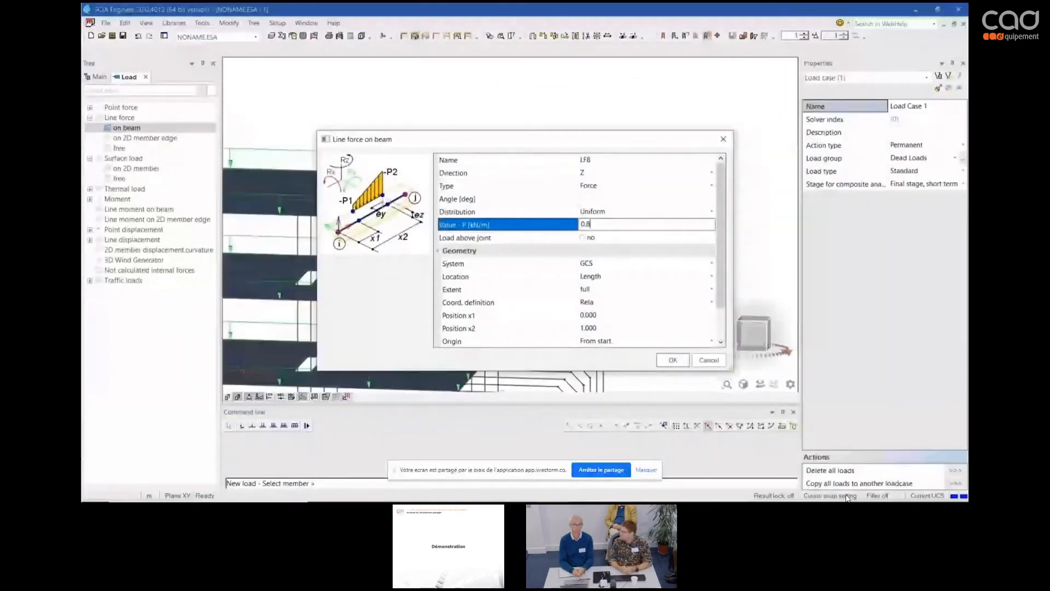
key("Return")
left_click(551, 209)
key("Escape")
- Add point forces in nodes with a value of -0.5 to Load Case 1
scroll(600, 258, "down", 2)
double_click(121, 107)
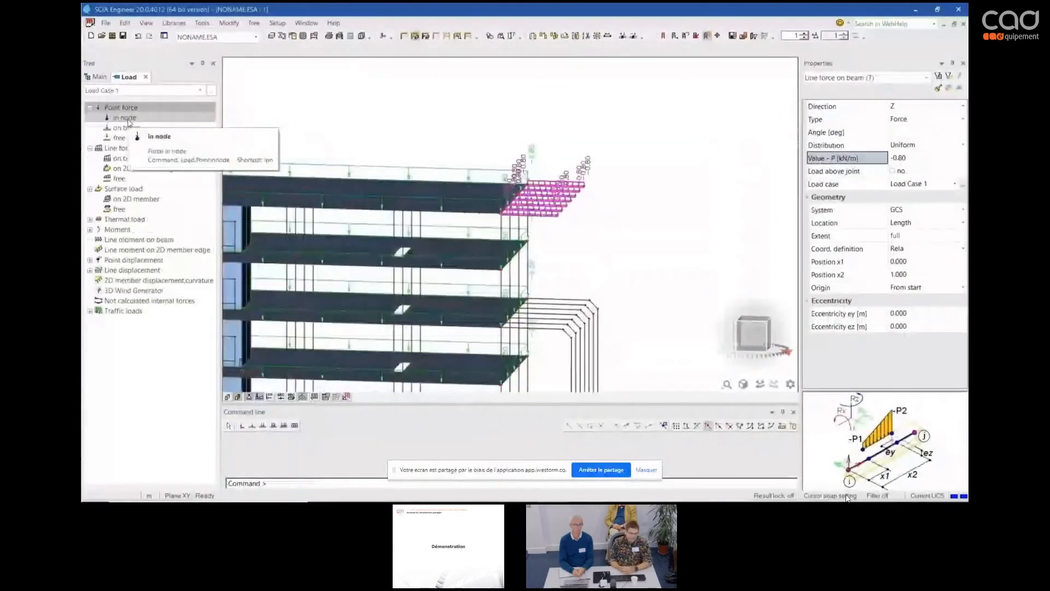
double_click(125, 118)
type("-0.5")
key("Return")
left_click(602, 238)
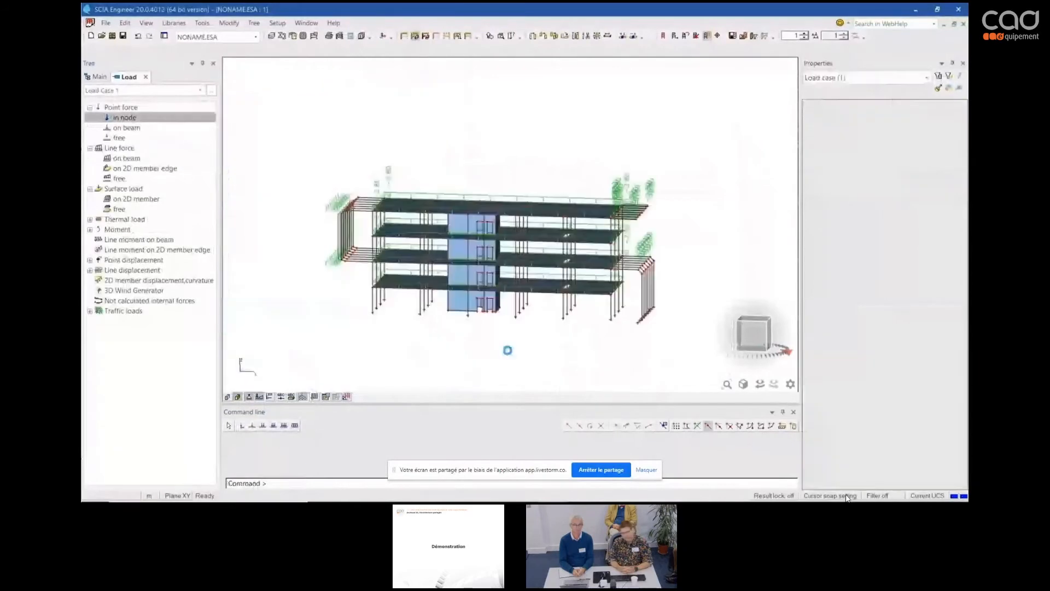
- Export the loaded model to SAF version 1.0.6 as S_Office_2 and close the SAF exchange dialog
left_click(105, 23)
mouse_move(136, 144)
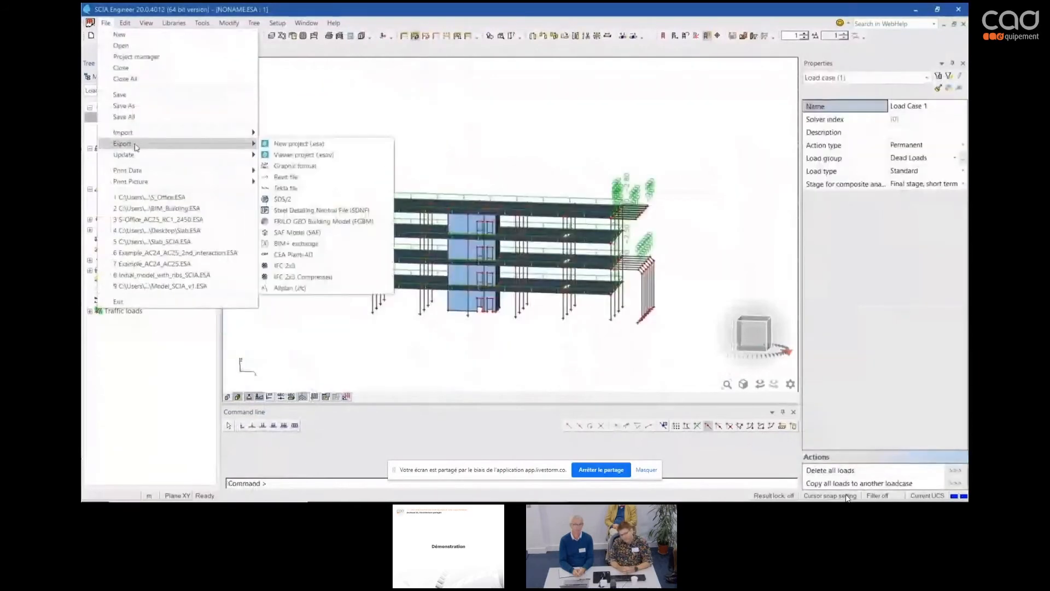
left_click(320, 229)
left_click(186, 58)
type("S_Office_1")
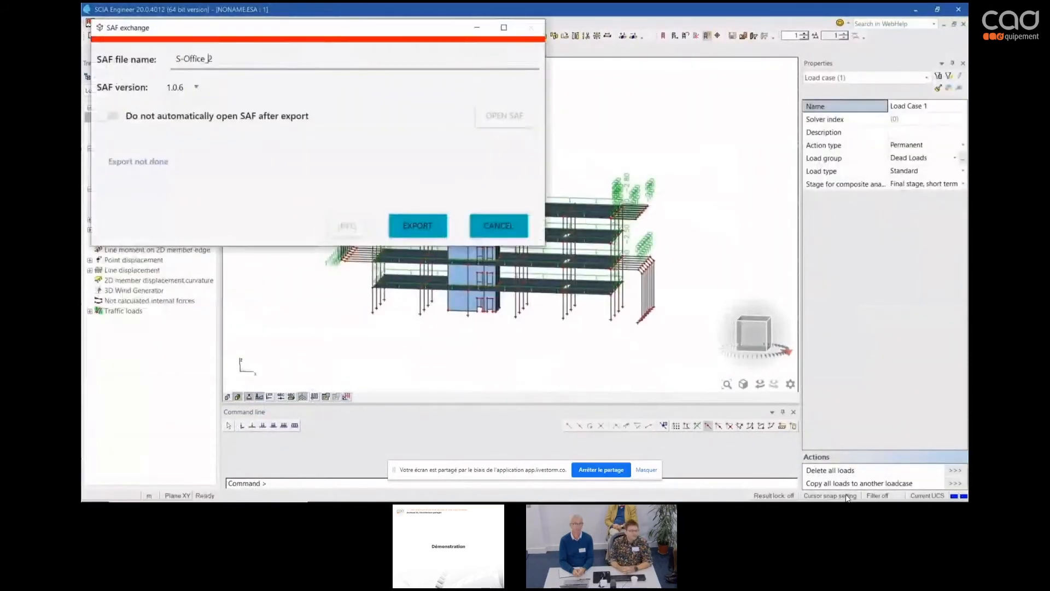
left_click(417, 225)
left_click(201, 253)
key("BackSpace")
type("2")
left_click(438, 295)
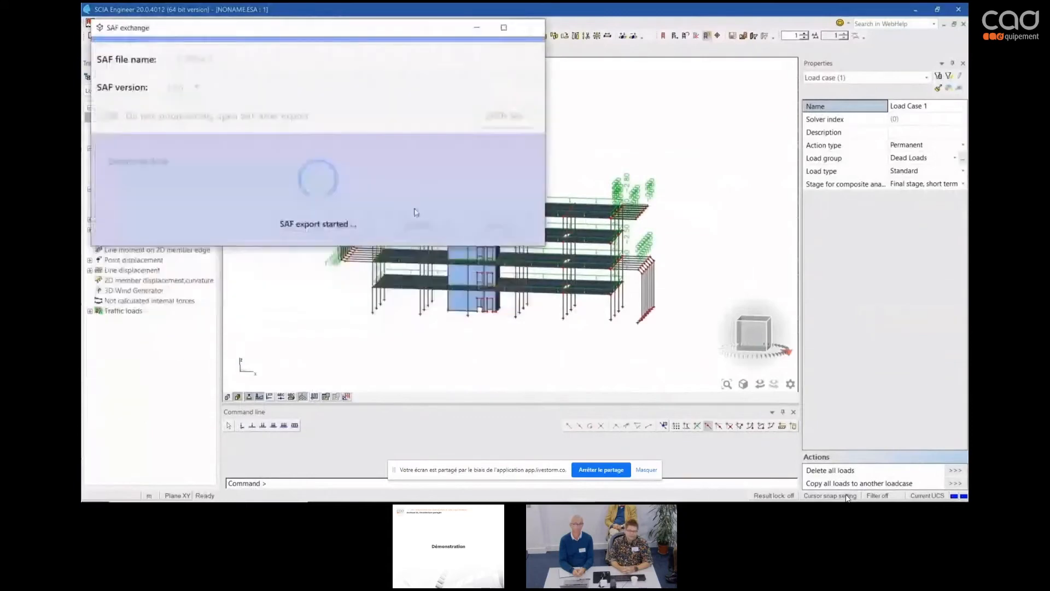
left_click(497, 225)
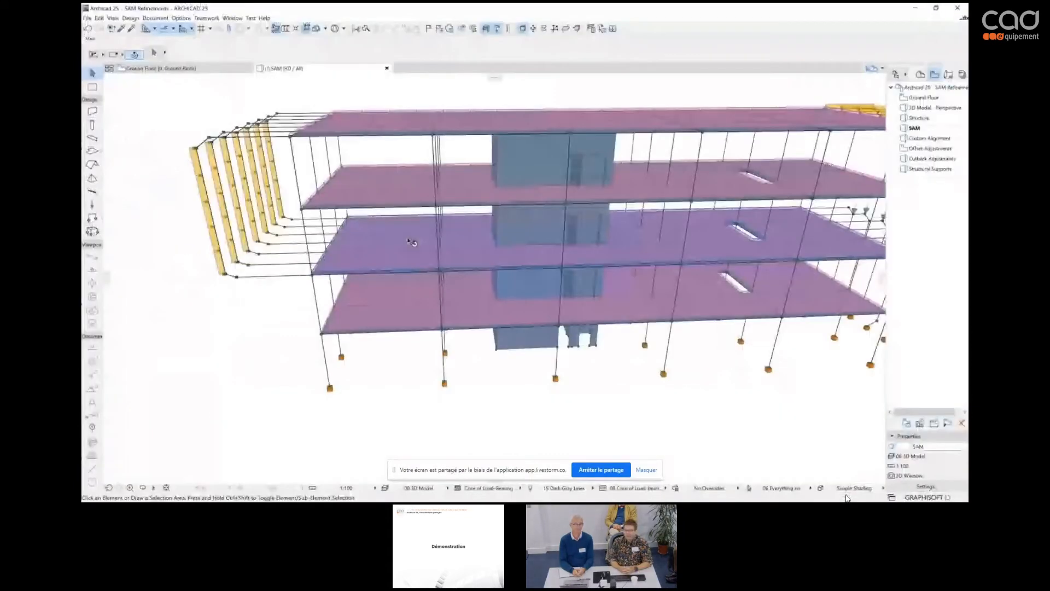
- Switch to the Archicad structural analytical model and examine the settings of the roof slab's surface load and a vertical beam's line load
middle_click_drag(412, 242, 810, 237, "shift")
left_click(418, 183)
left_click(154, 53)
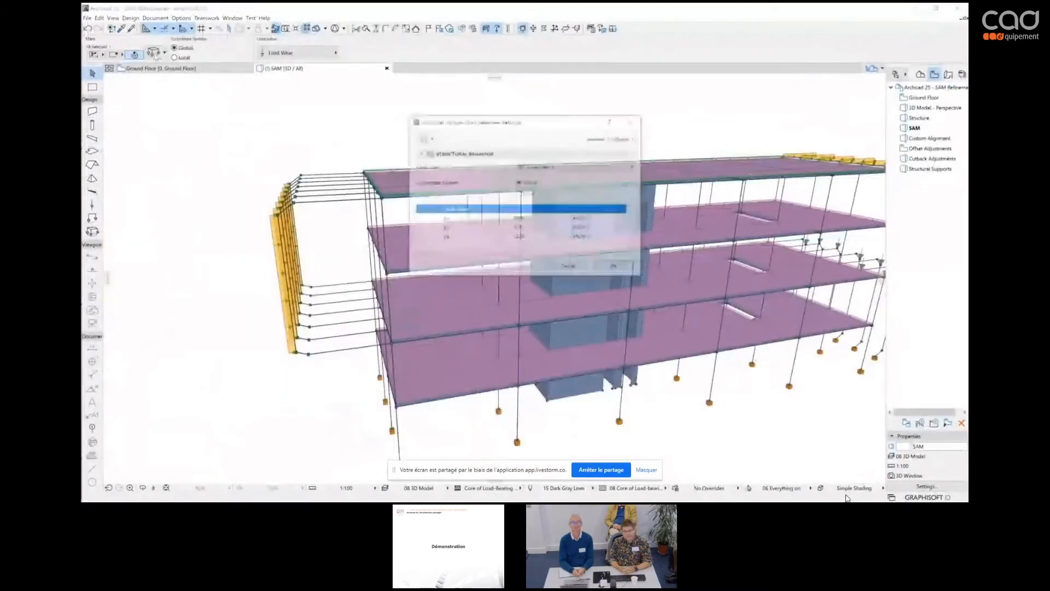
left_click(531, 239)
left_click(564, 269)
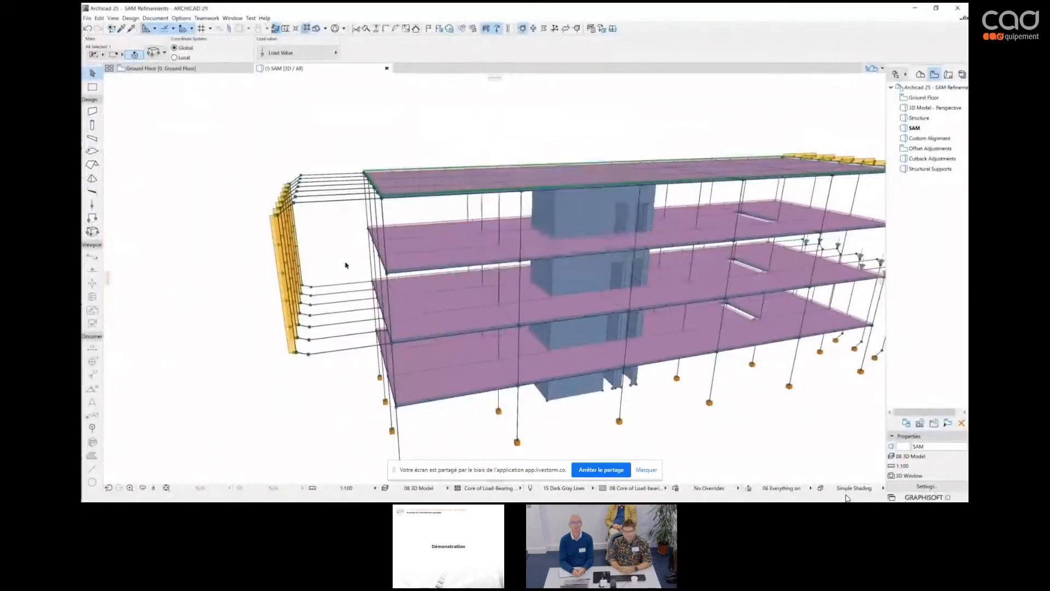
left_click(276, 246)
left_click(154, 52)
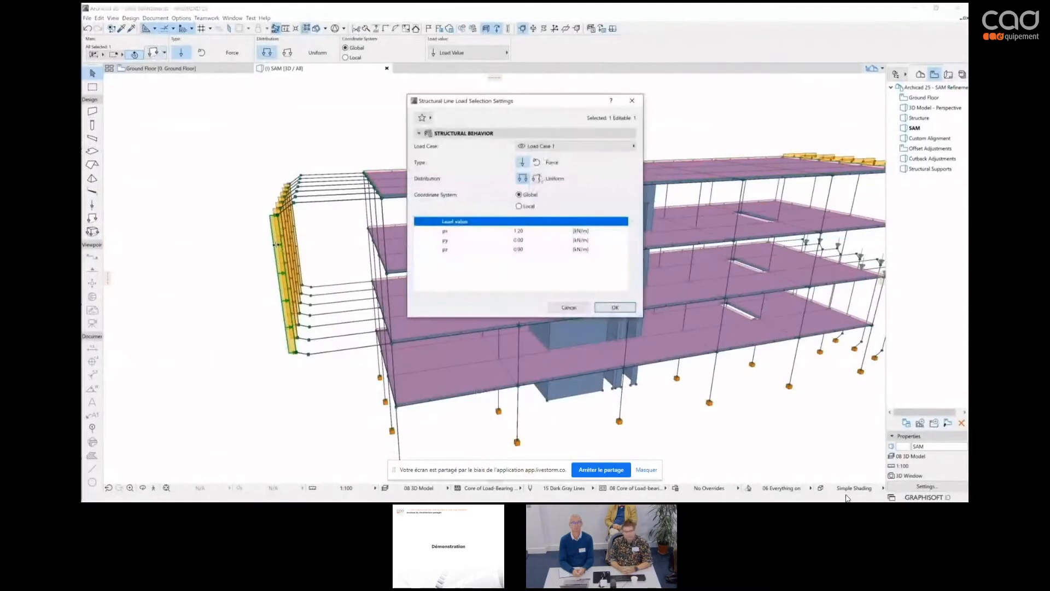
left_click(523, 230)
left_click(569, 307)
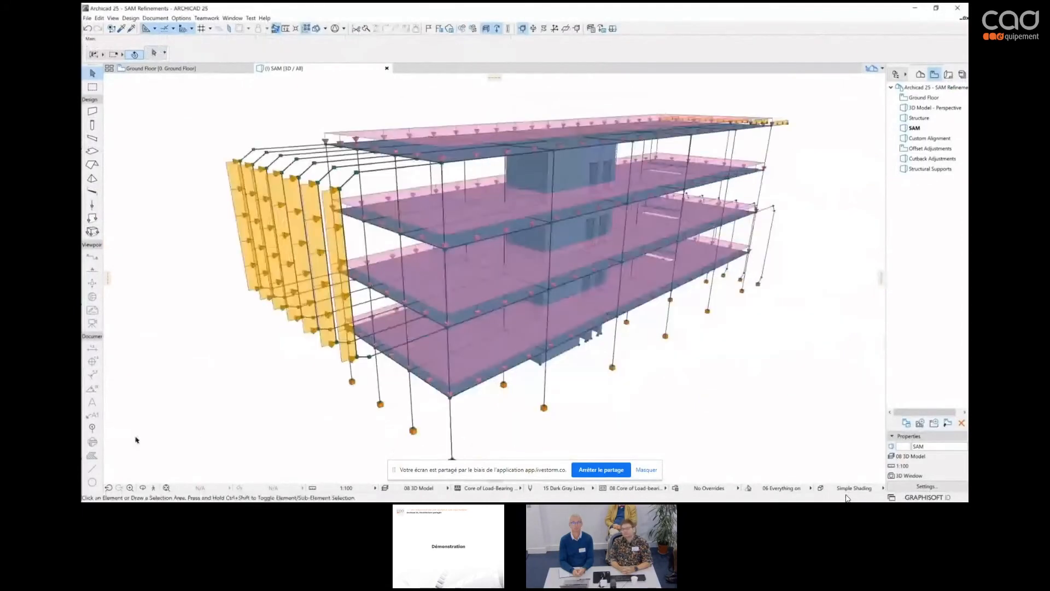
- Open the Structure view and stretch three adjacent projecting roof beams further outward from the roof edge
middle_click_drag(136, 440, 552, 311, "shift")
double_click(914, 118)
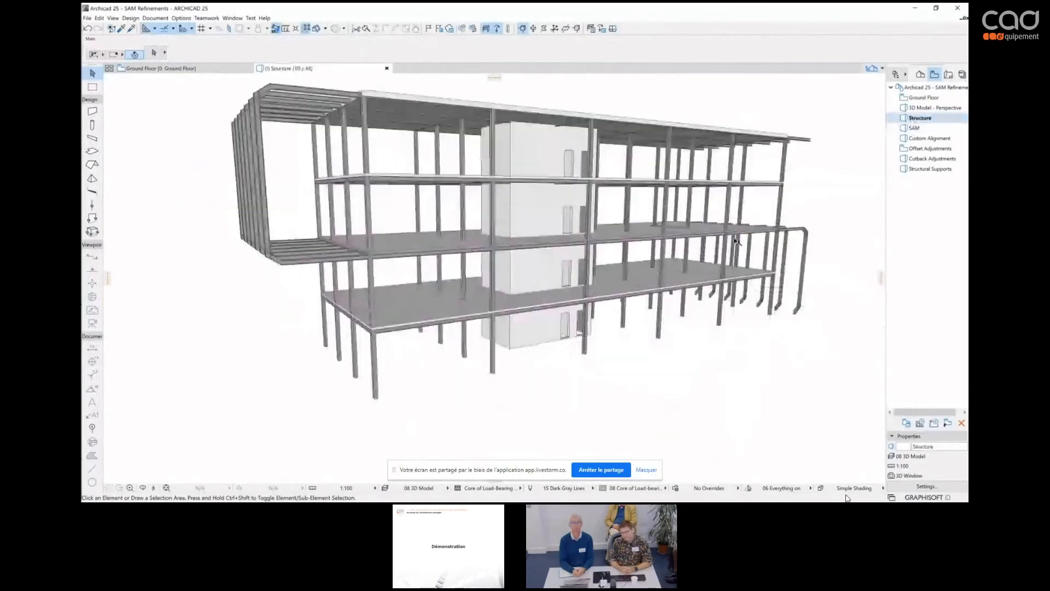
middle_click_drag(870, 150, 828, 182, "shift")
scroll(811, 197, "up", 5)
left_click(663, 190)
left_click(651, 215, "shift")
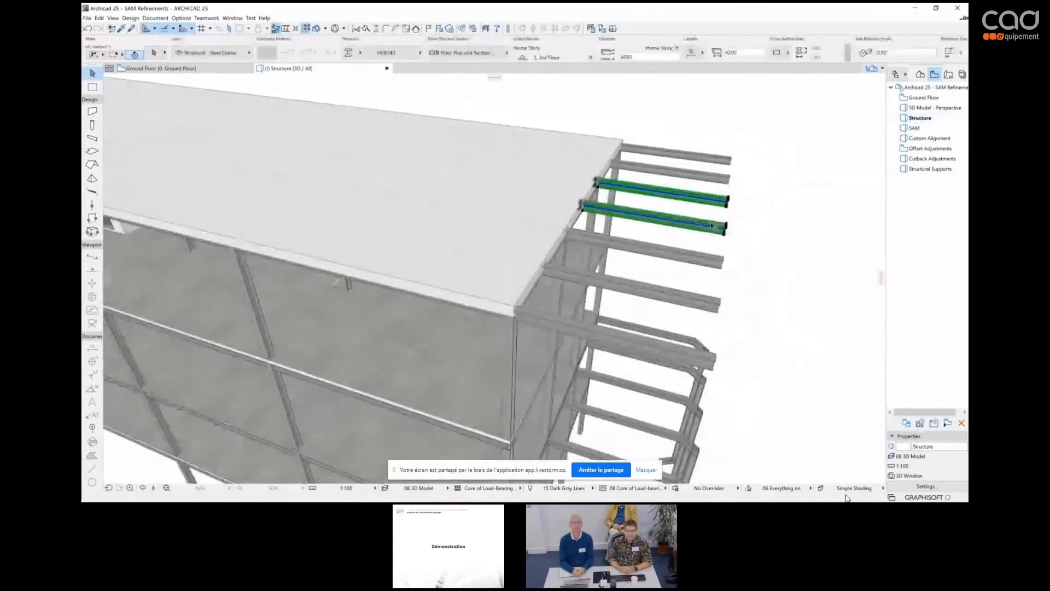
left_click(638, 247, "shift")
scroll(766, 227, "down", 3)
left_click(708, 259)
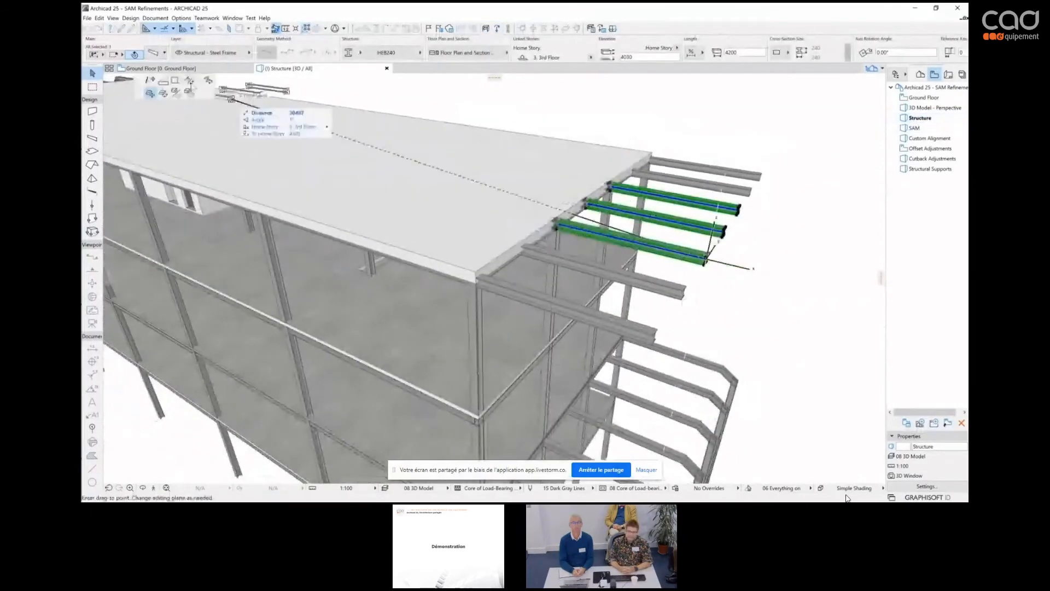
left_click(787, 280)
left_click(790, 305)
- Open the SAM view and check the line loads on the stretched roof beams
double_click(915, 128)
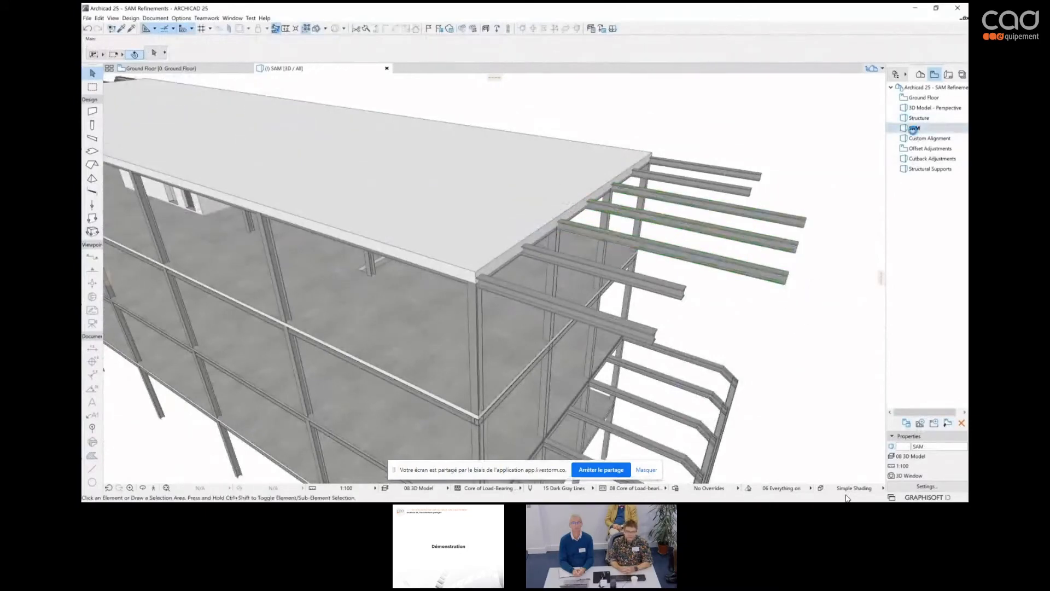
middle_click_drag(826, 174, 708, 233, "shift")
scroll(613, 257, "up", 5)
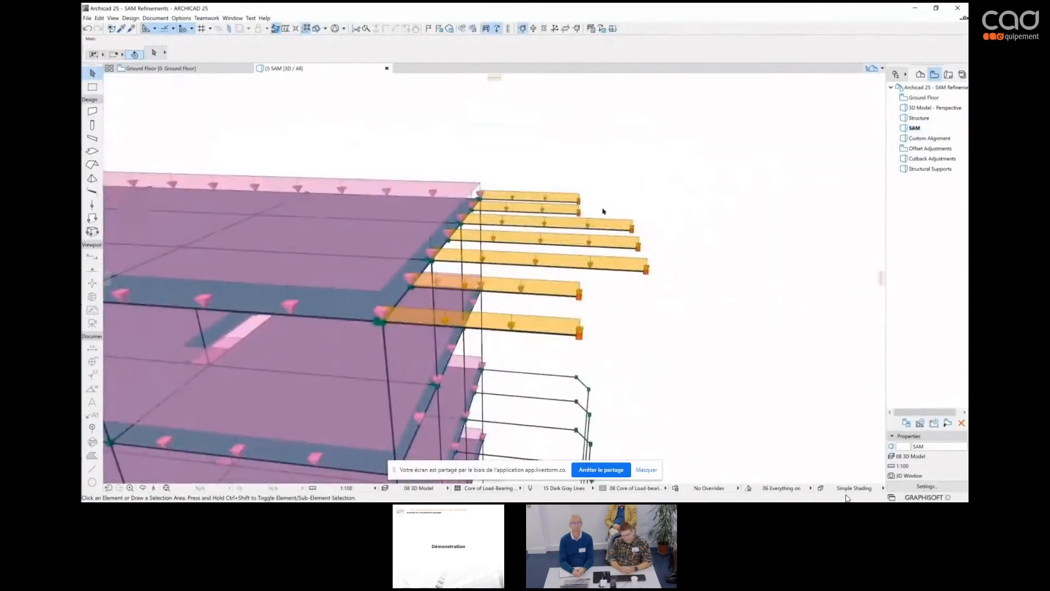
- Review the SAF export translator's miscellaneous settings for load-related data and self-weight load cases
left_click(87, 18)
mouse_move(137, 127)
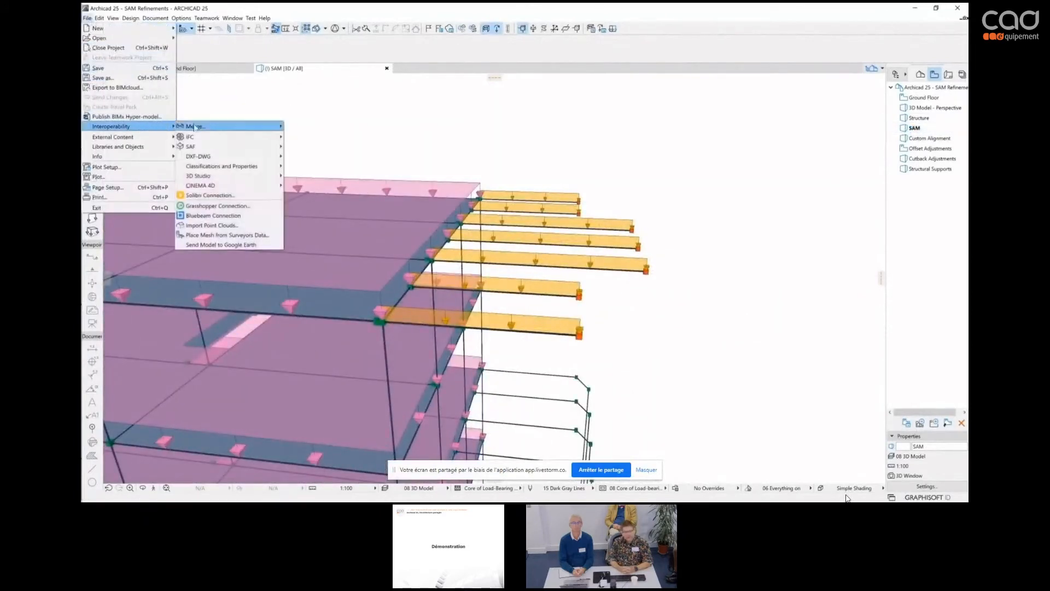
left_click(290, 148)
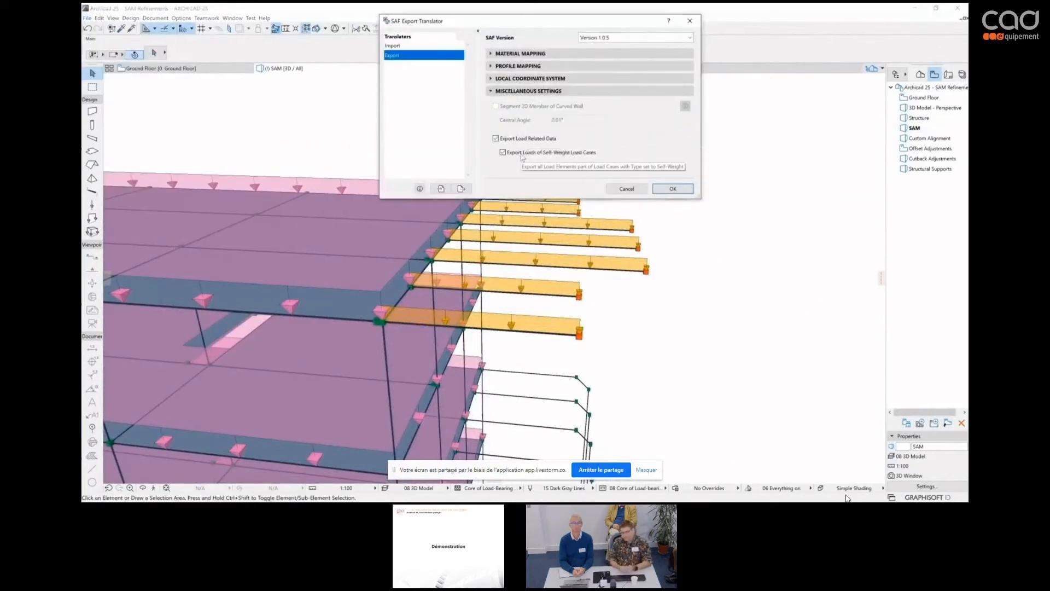
left_click(673, 189)
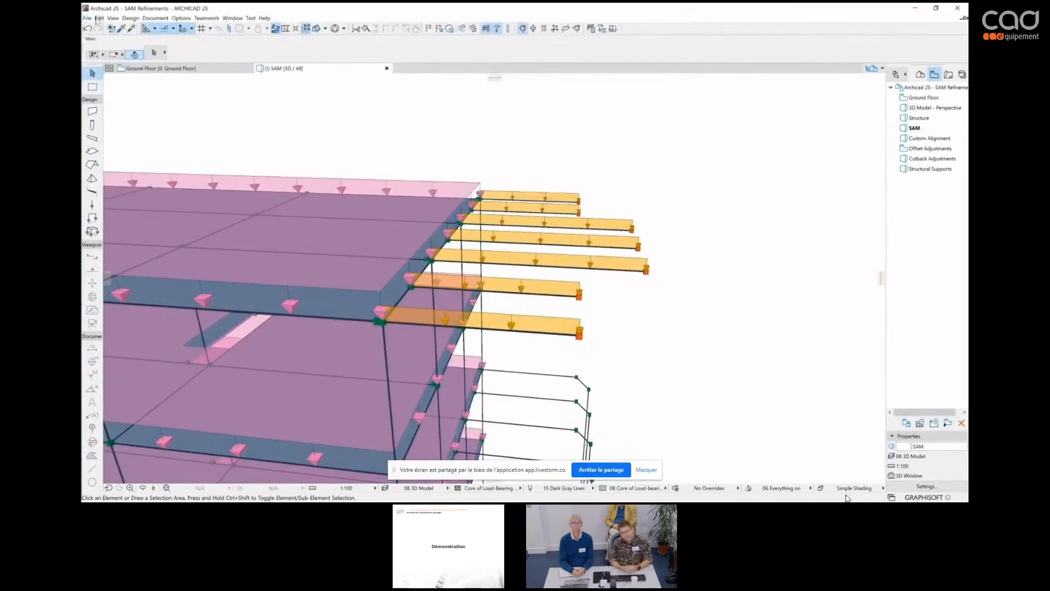
- Save the visible elements on all stories as SAF 3 in Structural Analytical Format (.xlsx)
left_click(87, 18)
left_click(110, 78)
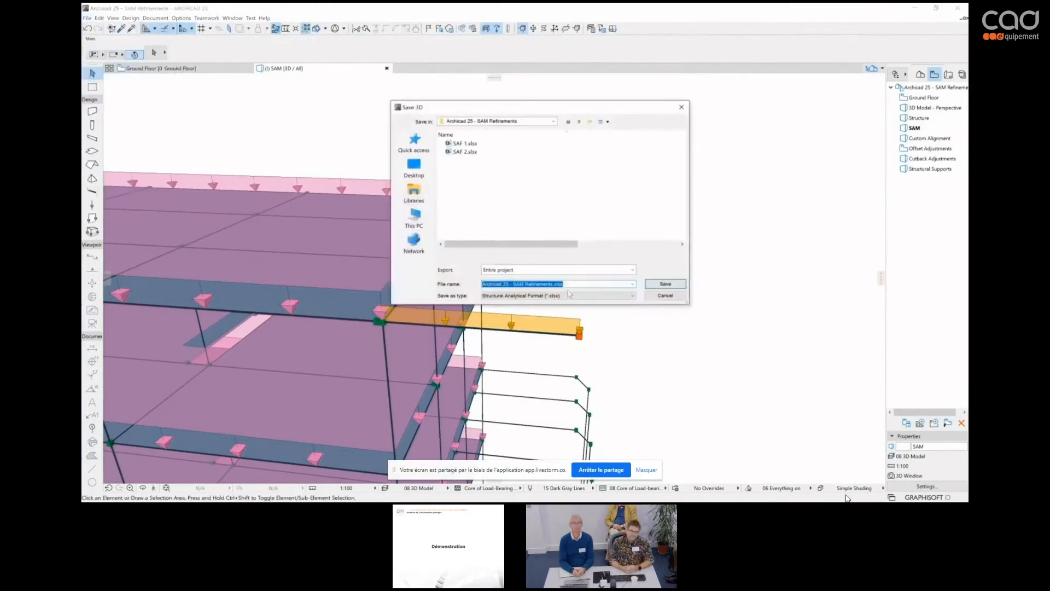
type("SAF 3")
left_click(517, 270)
left_click(517, 283)
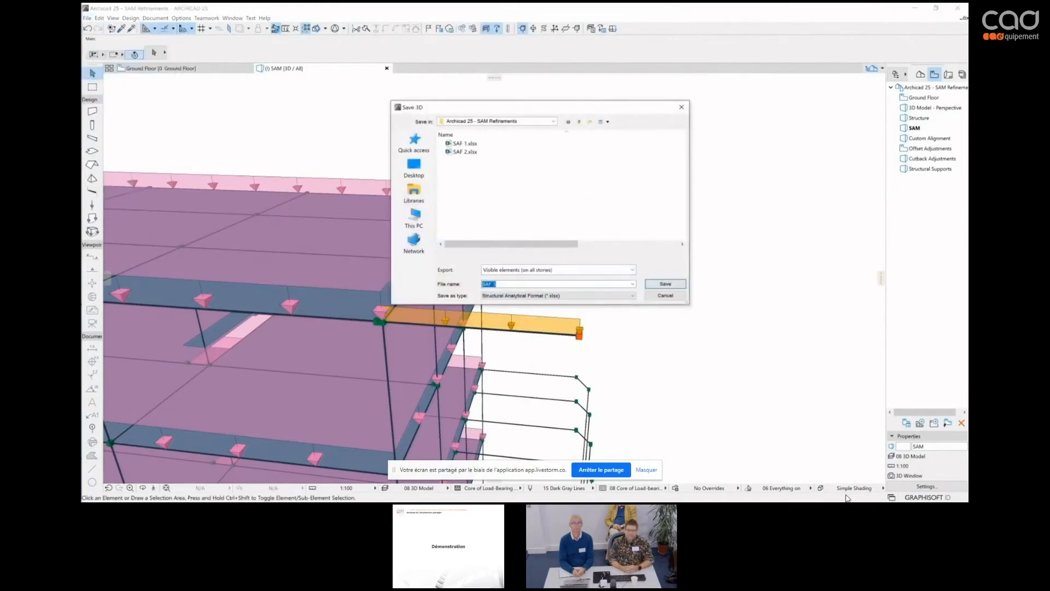
left_click(664, 284)
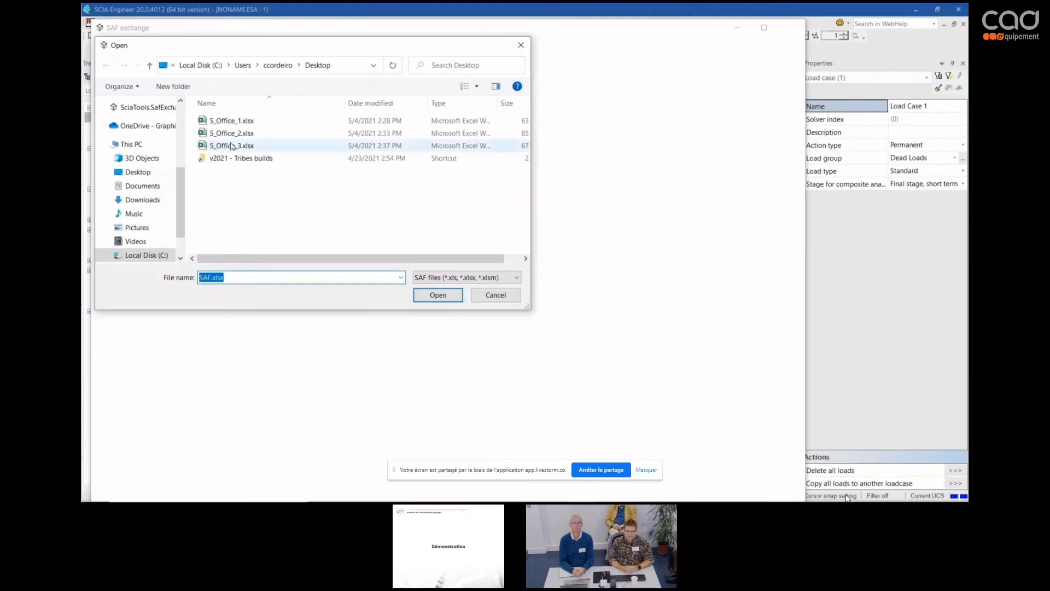
- Switch to SCIA Engineer, load S_Office_3.xlsx through SAF exchange, accept the HEB240 mapping and render the members as solids
left_click(232, 146)
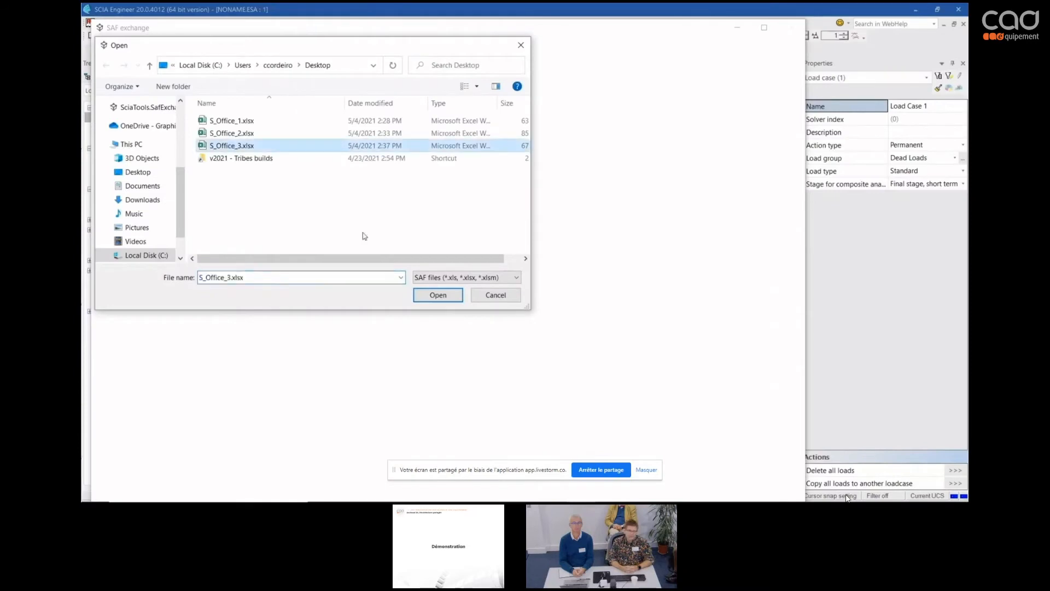
left_click(437, 295)
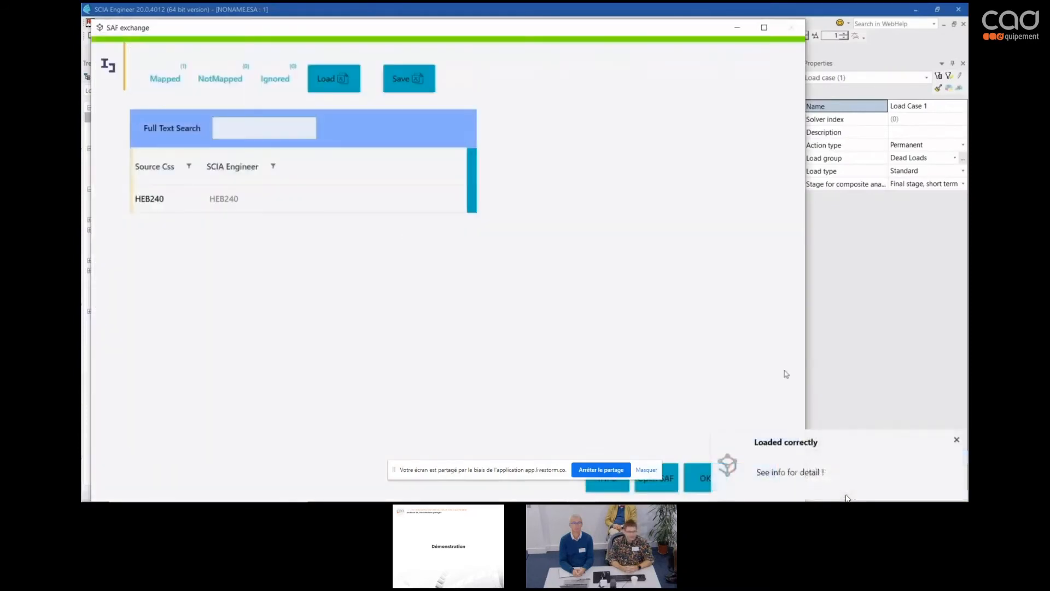
left_click(704, 474)
scroll(652, 238, "up", 6)
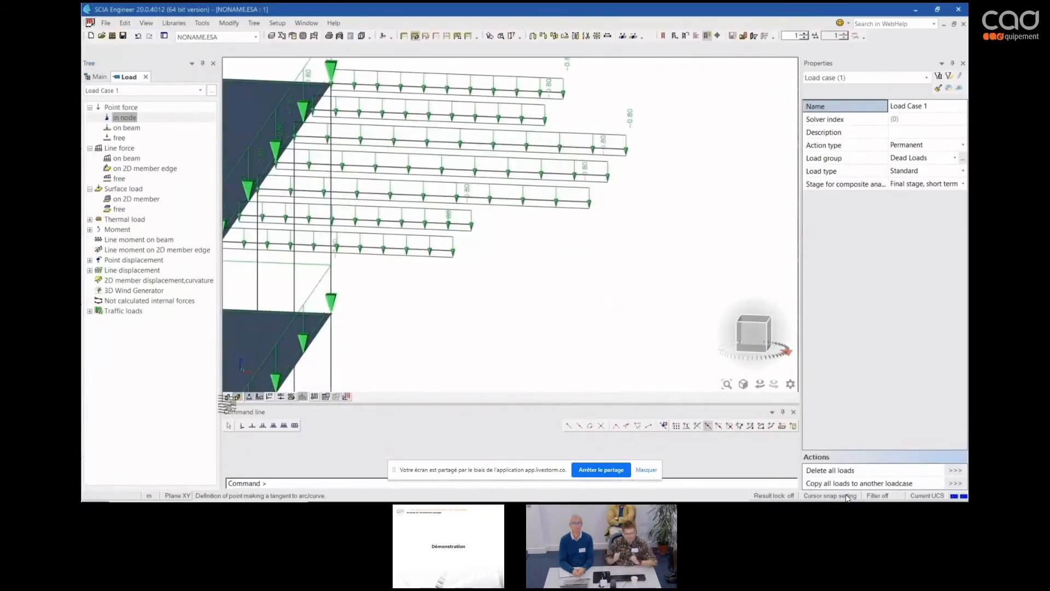
left_click(229, 397)
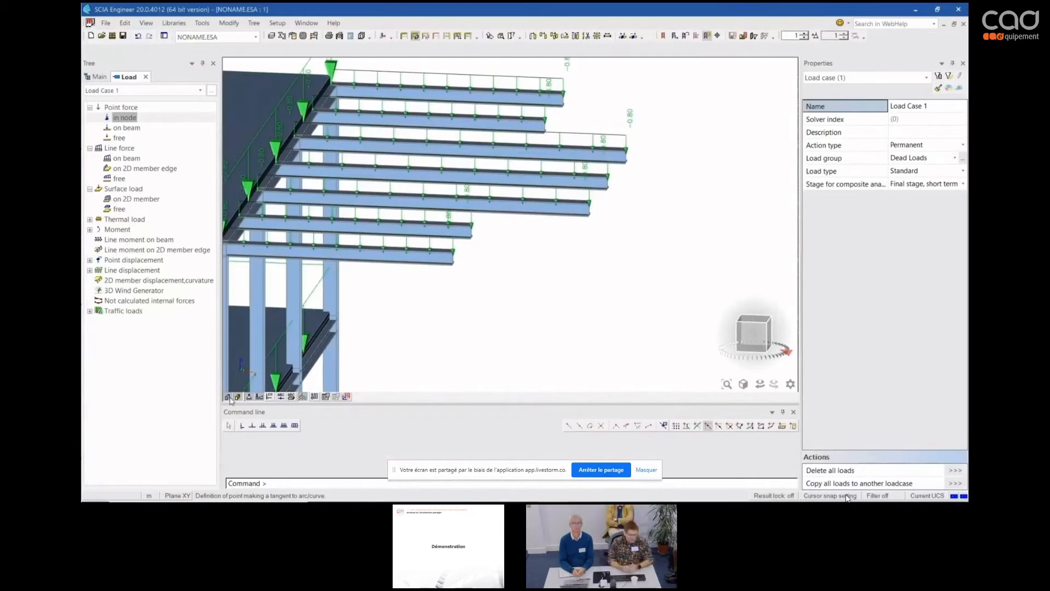
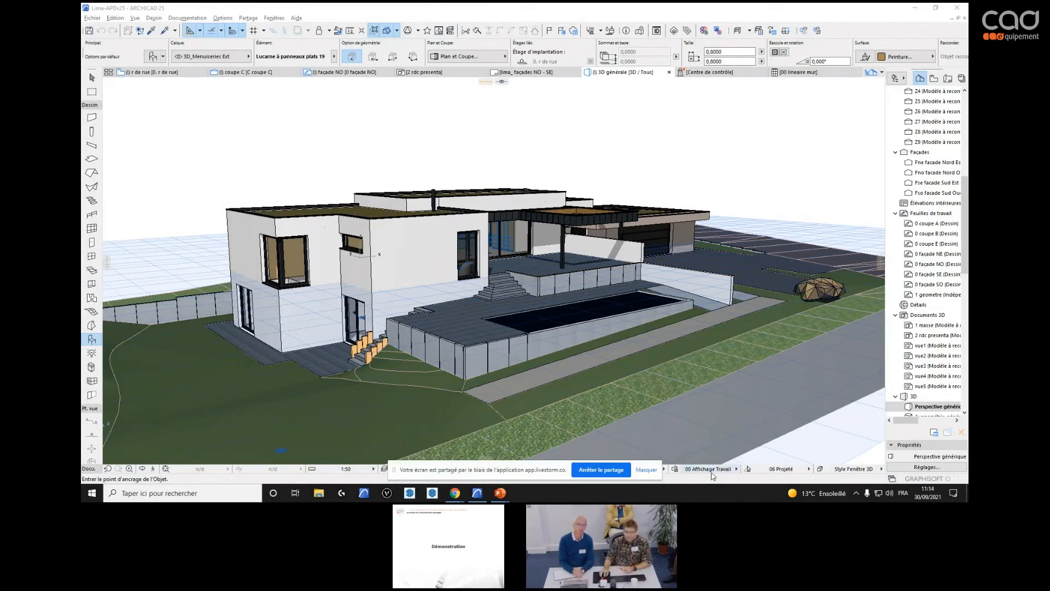
left_click(722, 469)
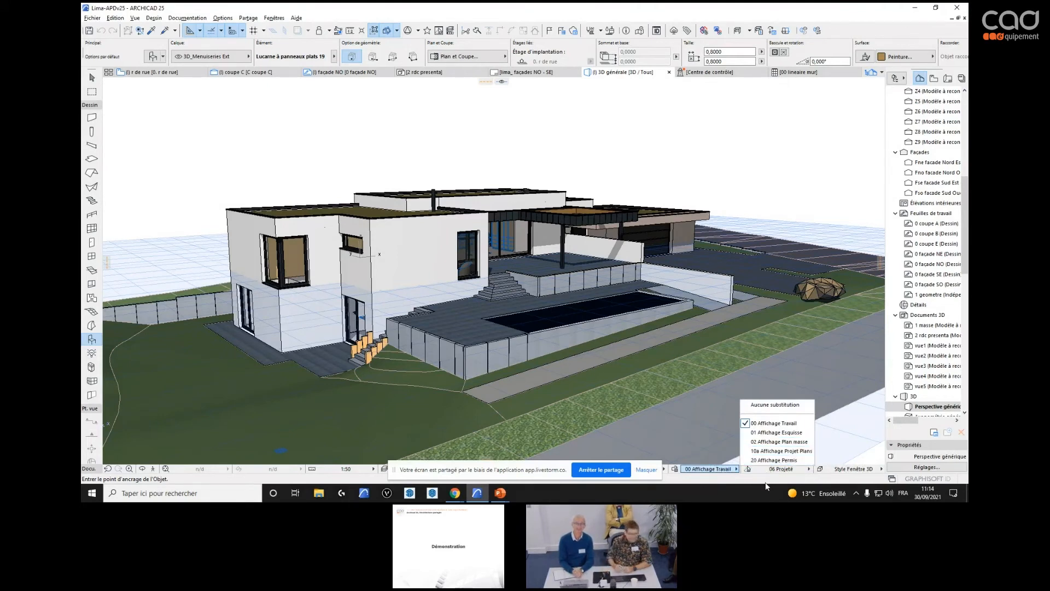
left_click(320, 177)
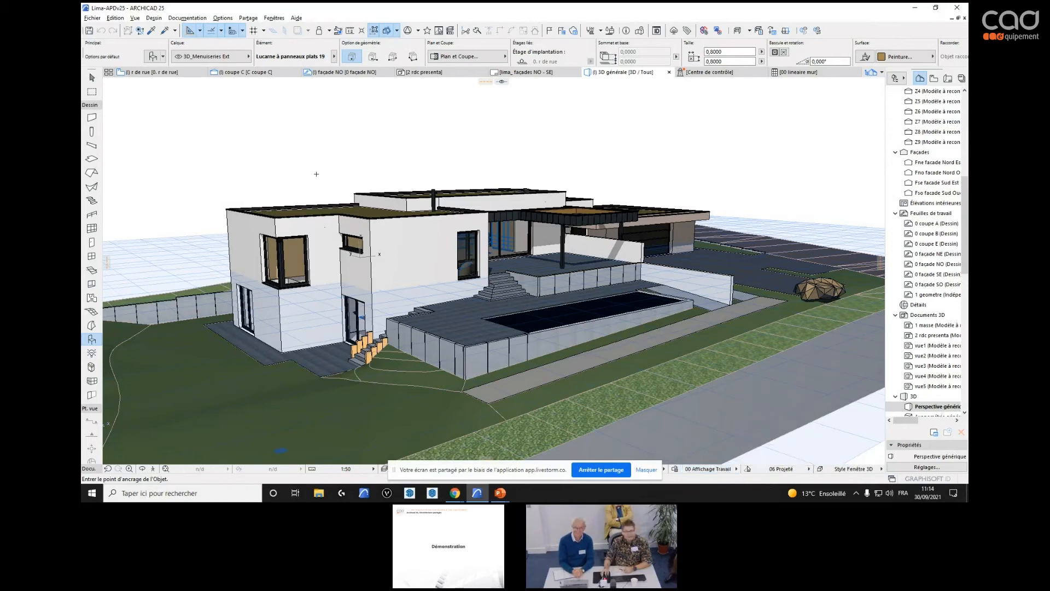
left_click(98, 20)
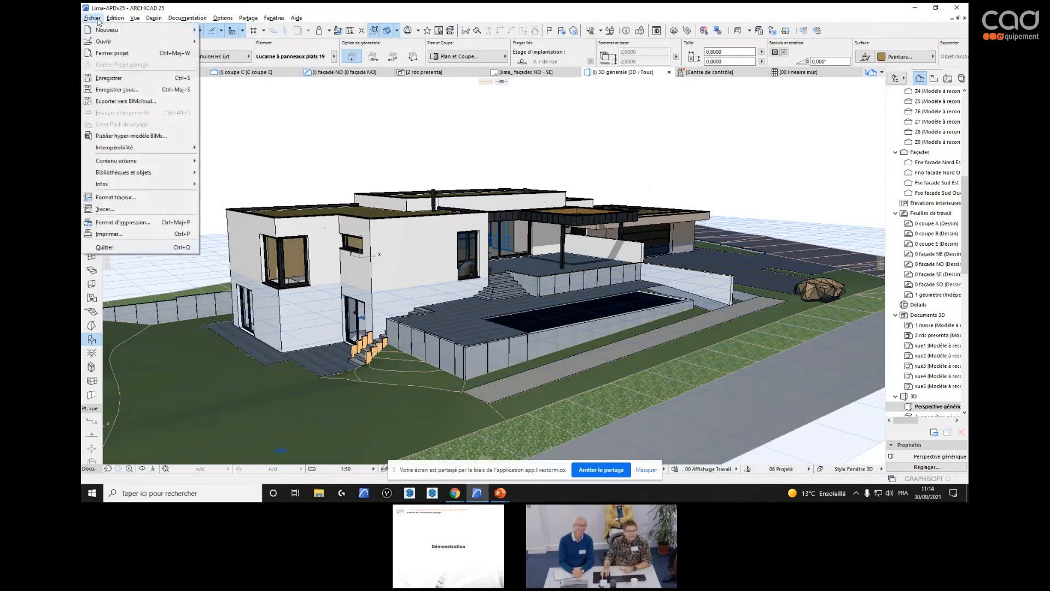
mouse_move(110, 42)
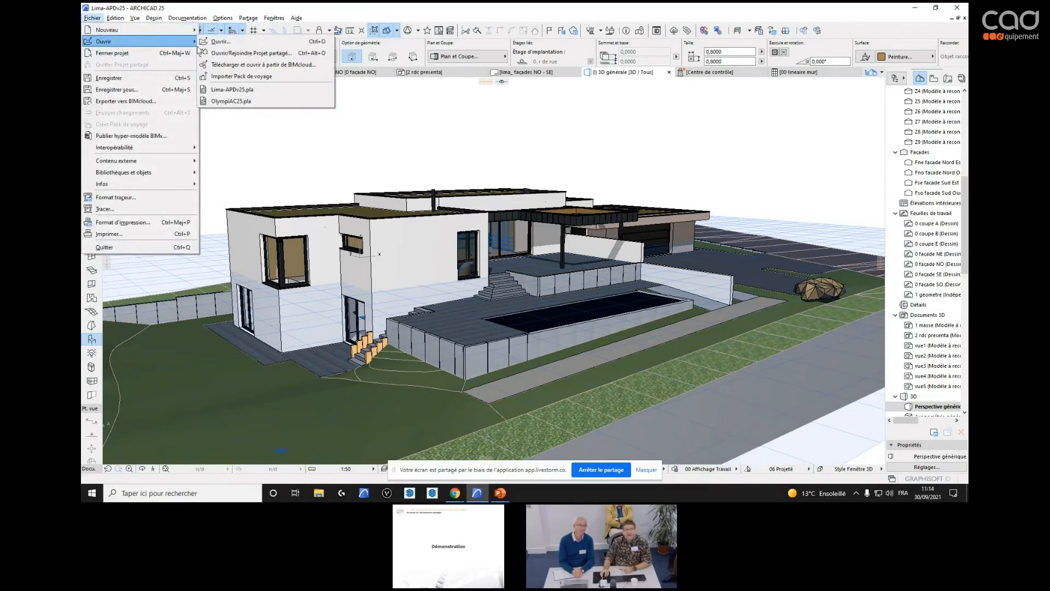
left_click(222, 43)
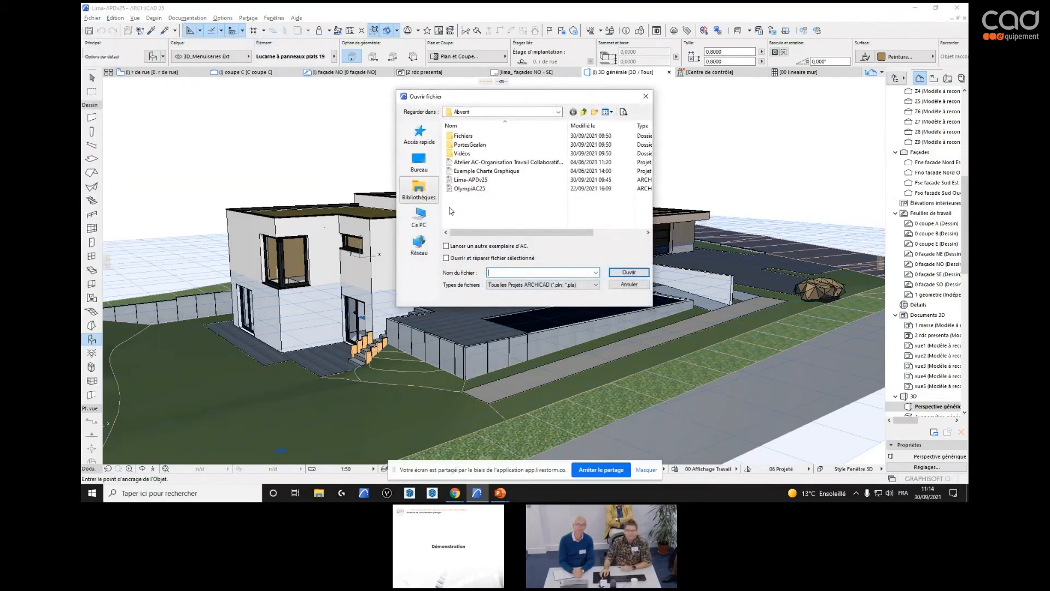
left_click(629, 284)
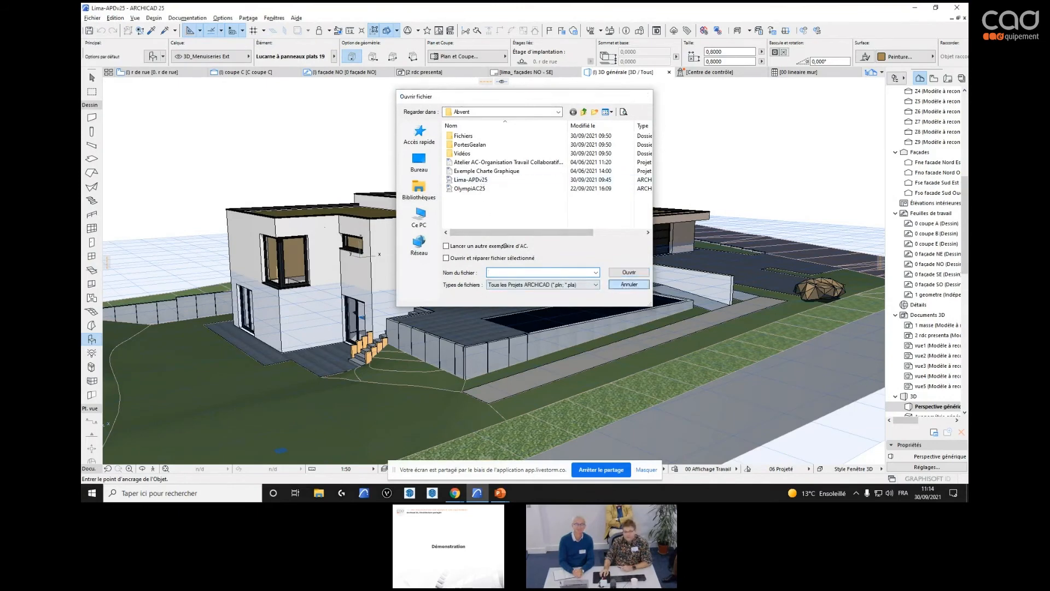
- Create a new Archicad project from the template Modèle par défaut 25.tpl with the current work environment profile
left_click(92, 19)
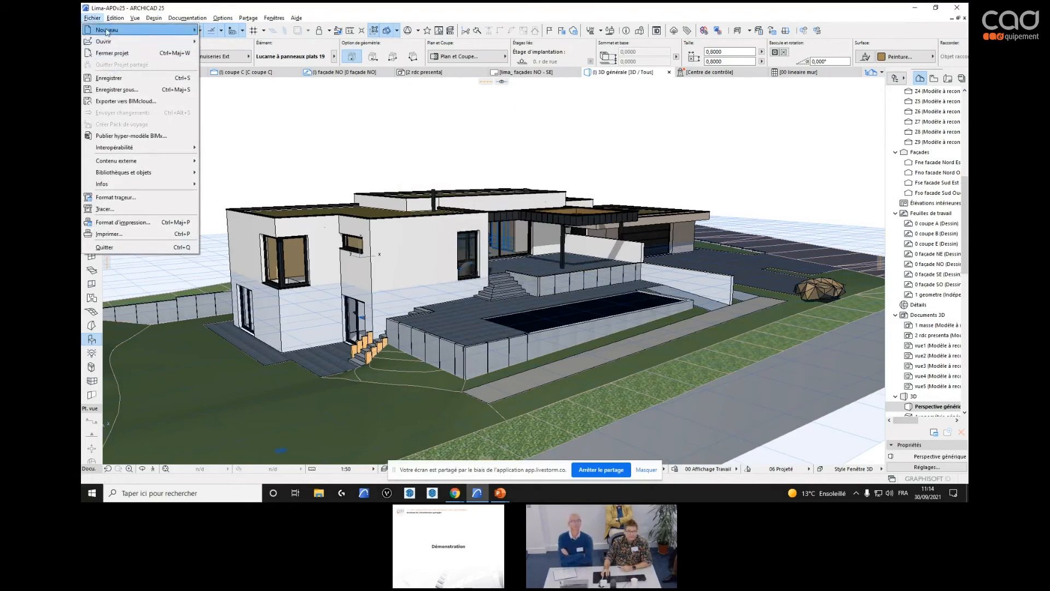
mouse_move(164, 29)
left_click(224, 31)
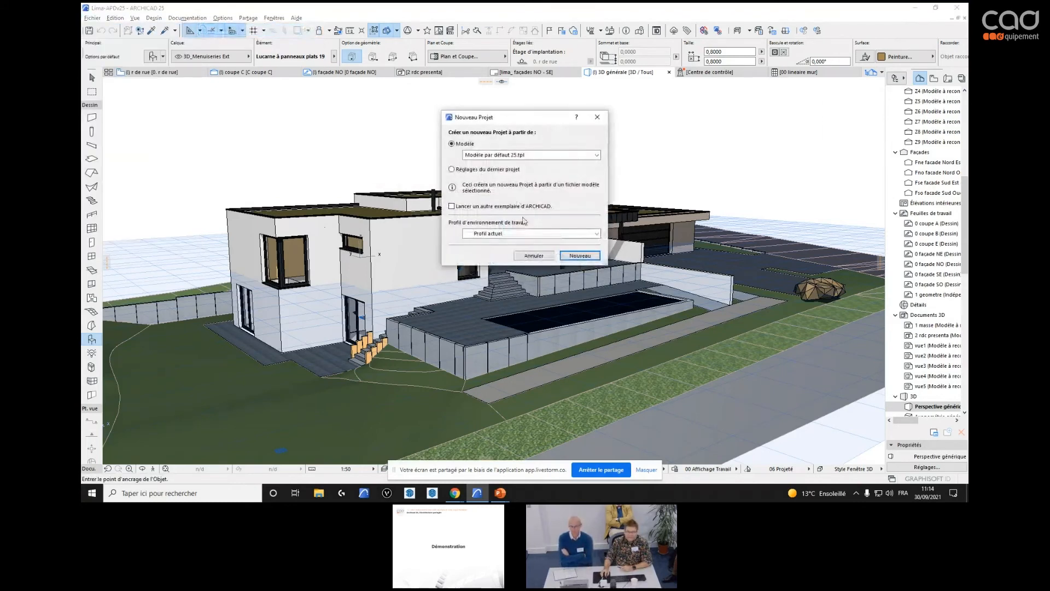
left_click(578, 256)
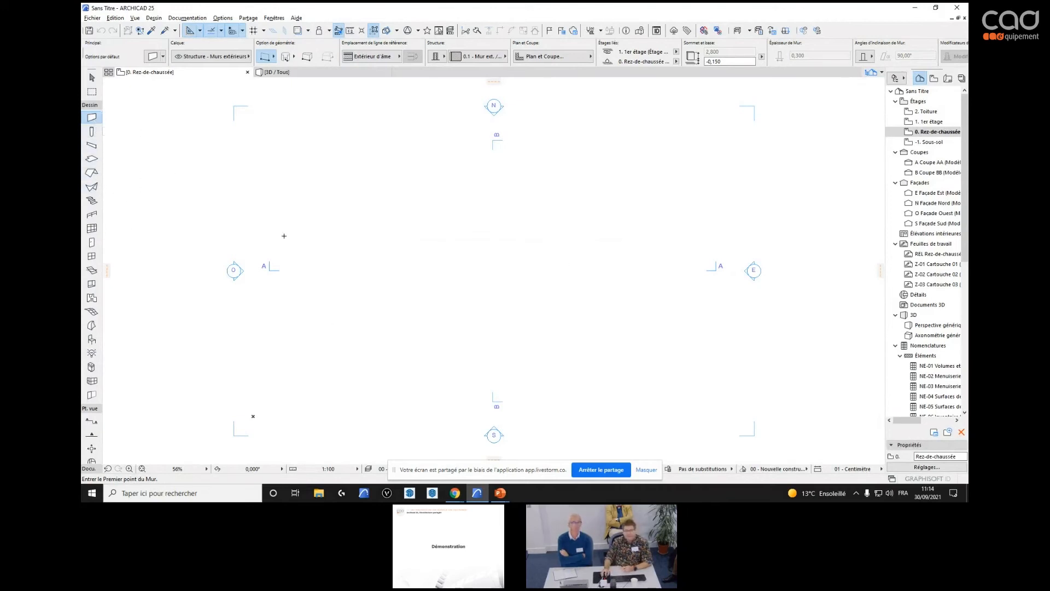
- Draw two straight exterior walls crossing each other diagonally on the ground floor plan
left_click(400, 235)
left_click(529, 301)
left_click(538, 221)
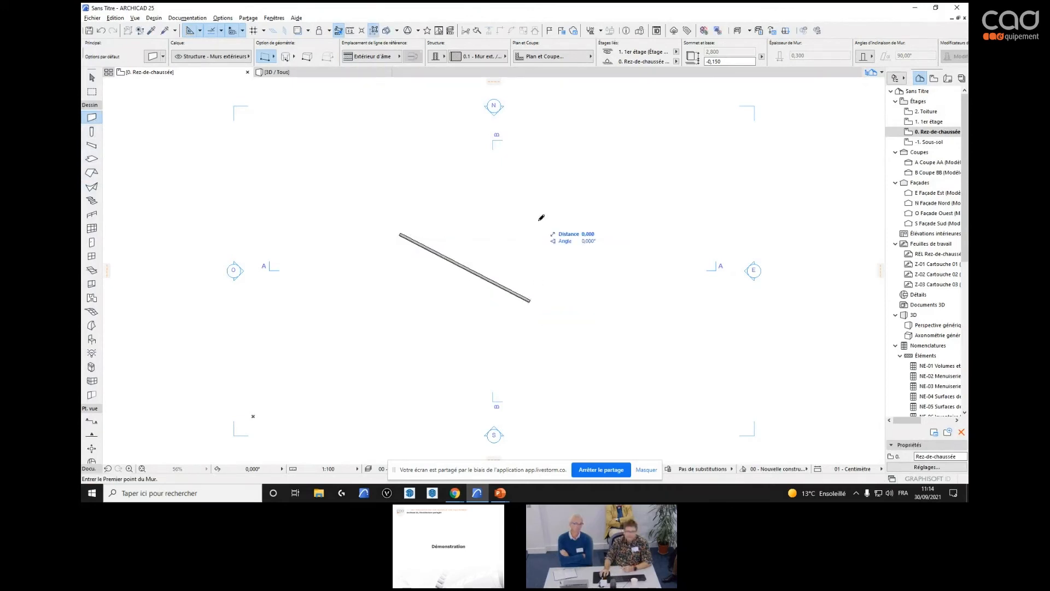
left_click(455, 323)
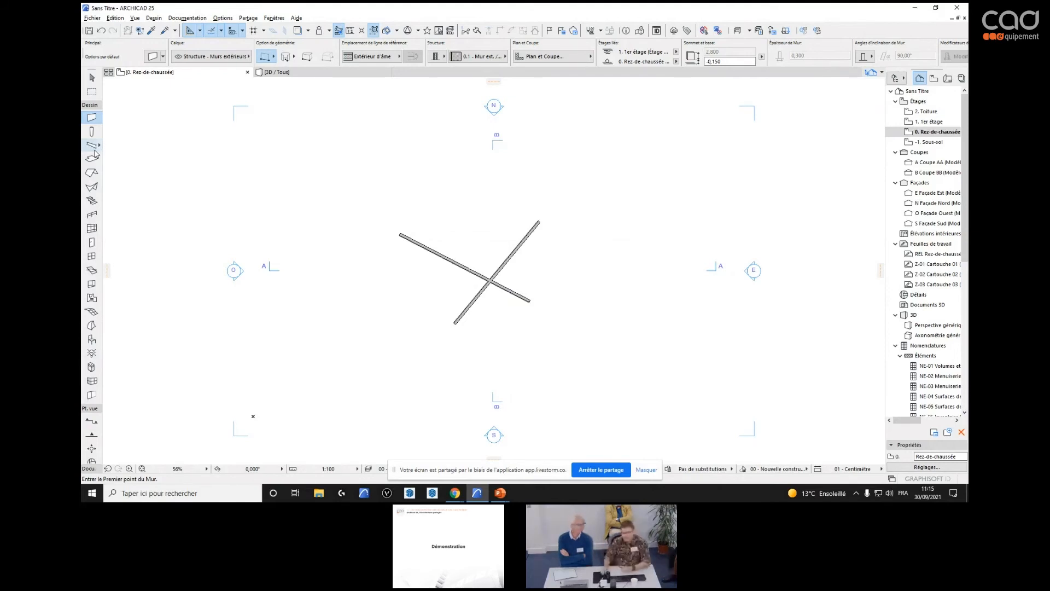
- Display the whole model in 3D and draw a rectangular slab at ground level beneath the crossing walls
right_click(310, 166)
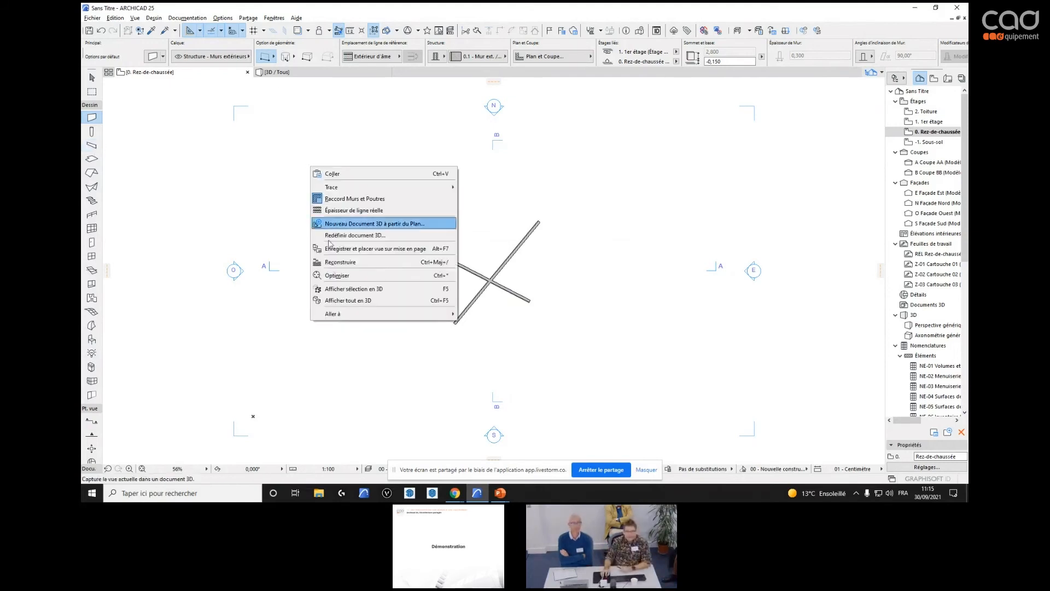
left_click(337, 302)
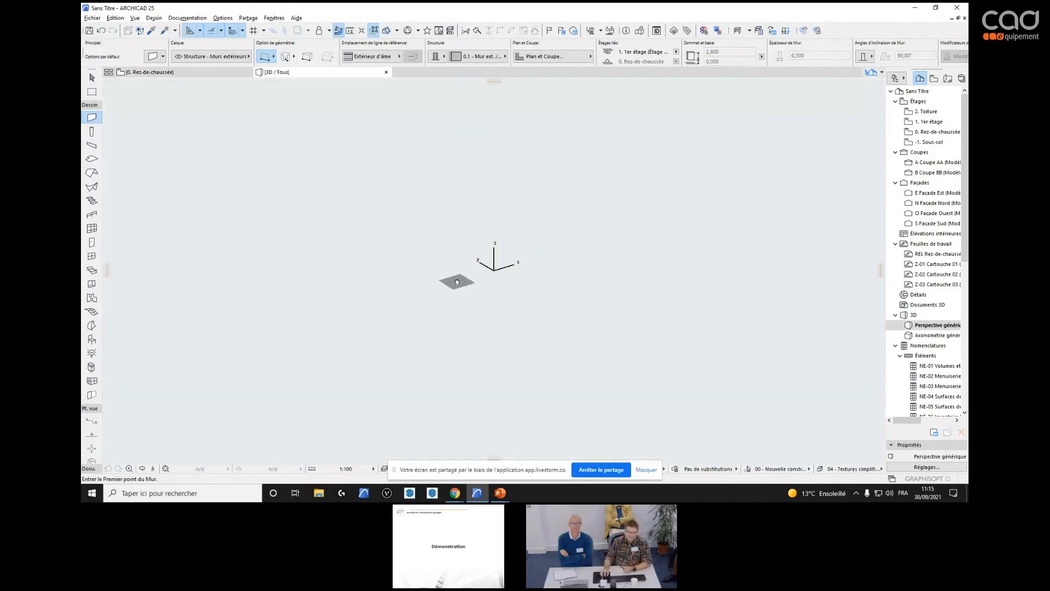
middle_click_drag(454, 288, 440, 343, "shift")
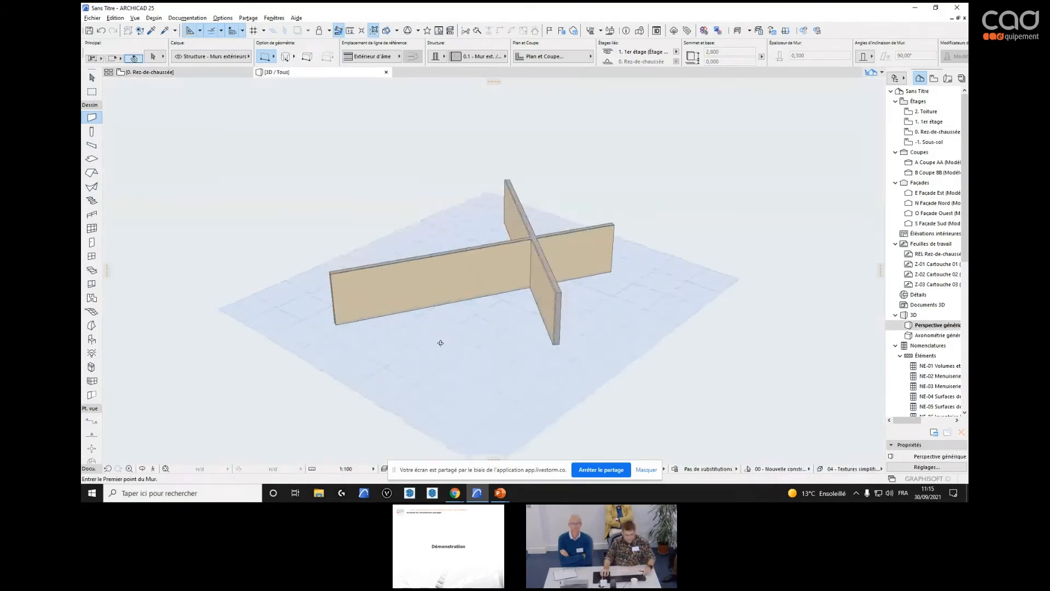
left_click(91, 159)
left_click(327, 216)
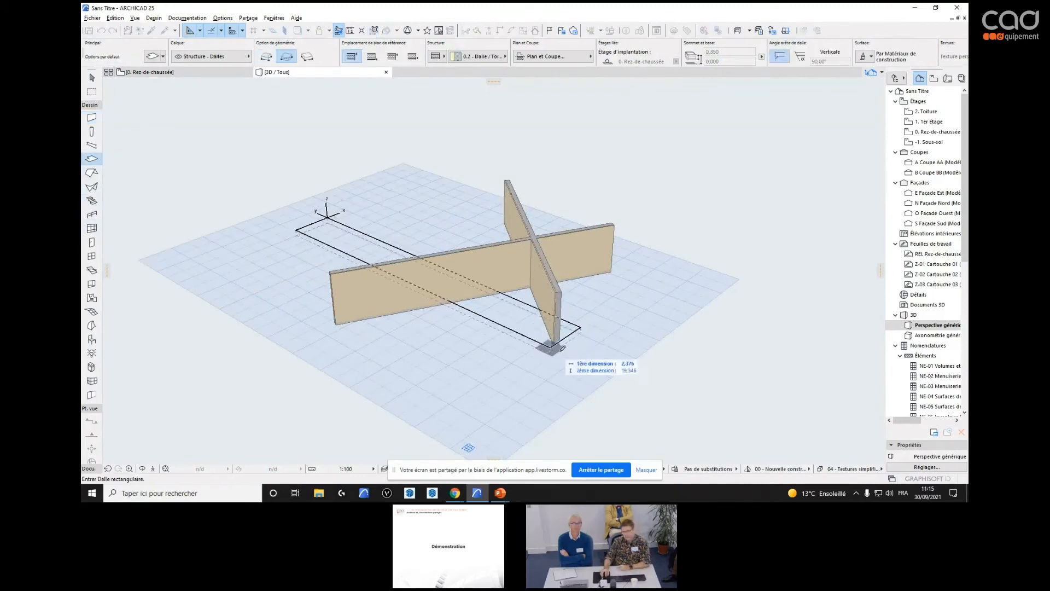
left_click(488, 422)
- Apply the graphic override 07 - Contrôle des fonctions structurelles (Porteur / Non-porteur) to the 3D view
scroll(569, 383, "up", 2)
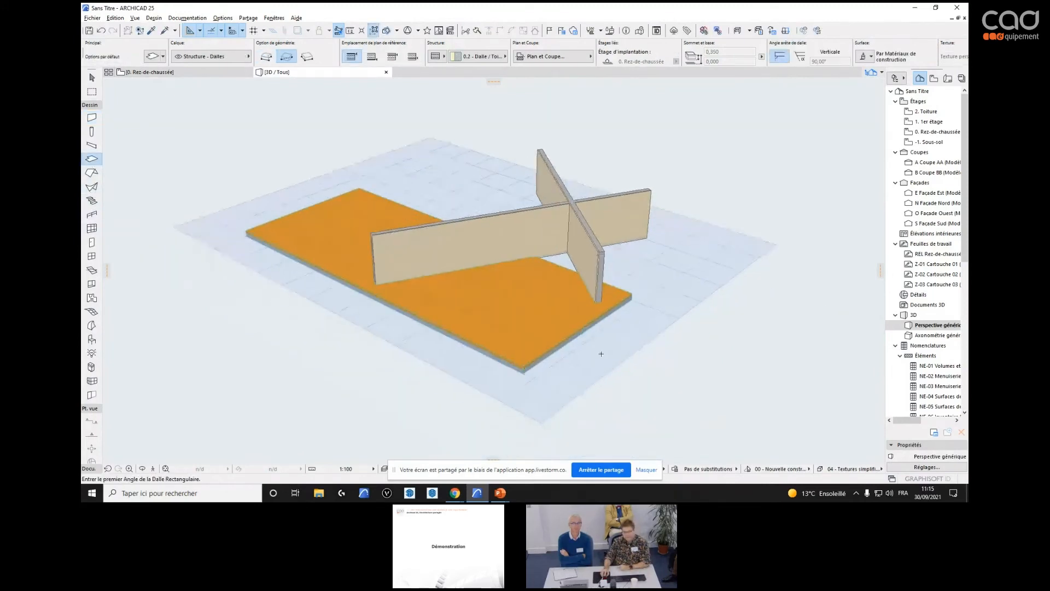
scroll(580, 350, "up", 2)
scroll(563, 323, "up", 2)
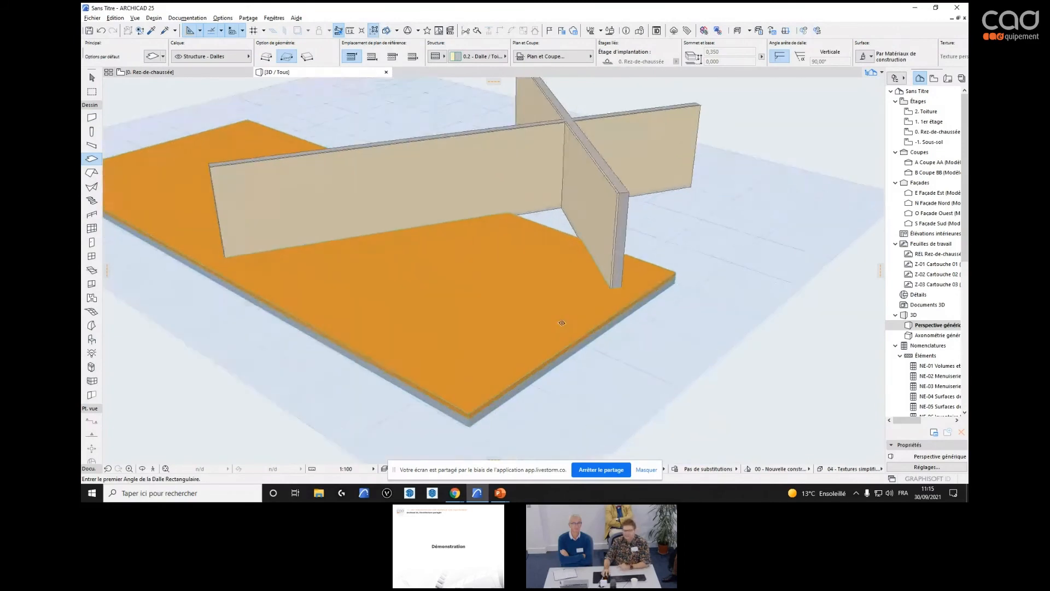
left_click(732, 470)
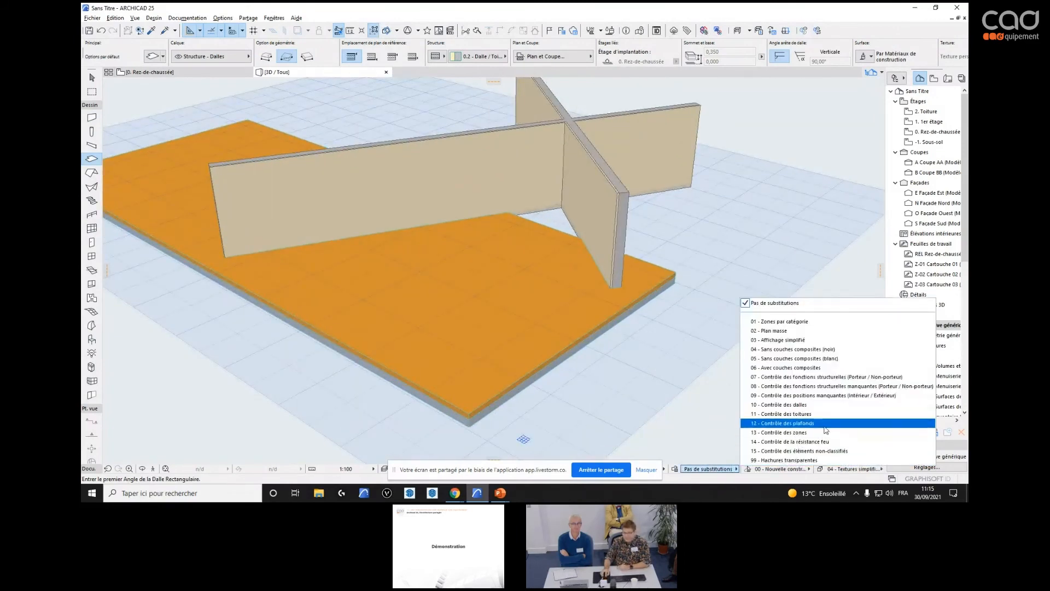
left_click(823, 377)
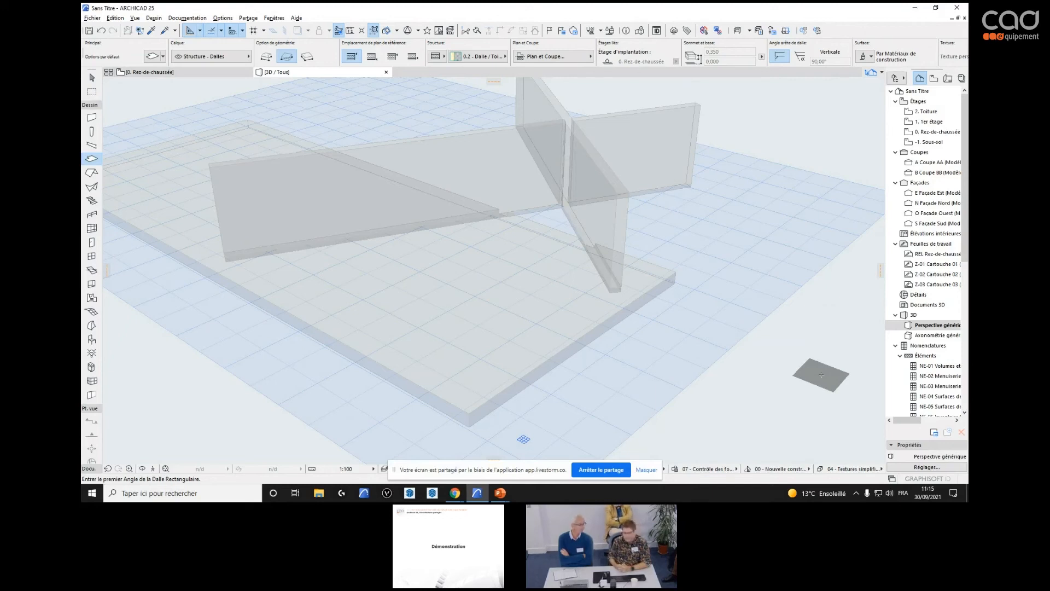
- In the settings of the shorter crossing wall, set its structural function (Fonction structurelle) to Élément porteur
key("shift")
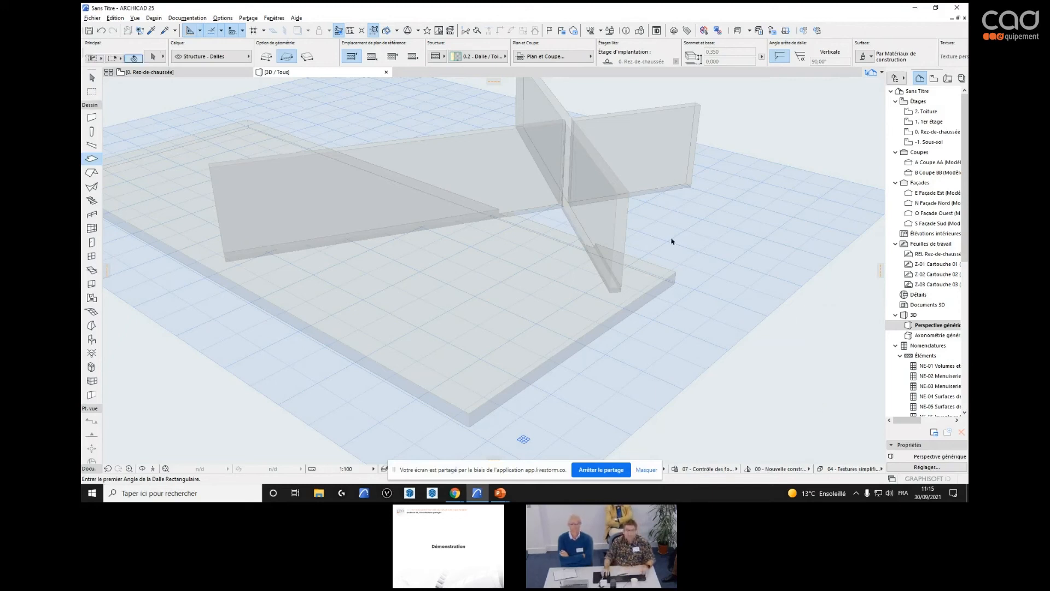
left_click(617, 234, "shift")
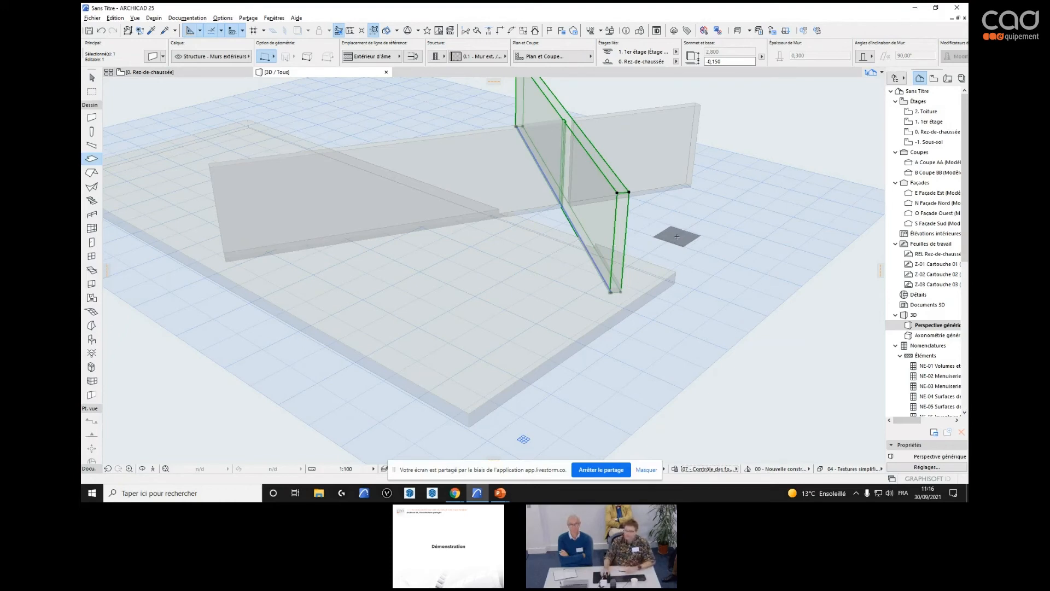
right_click(684, 247)
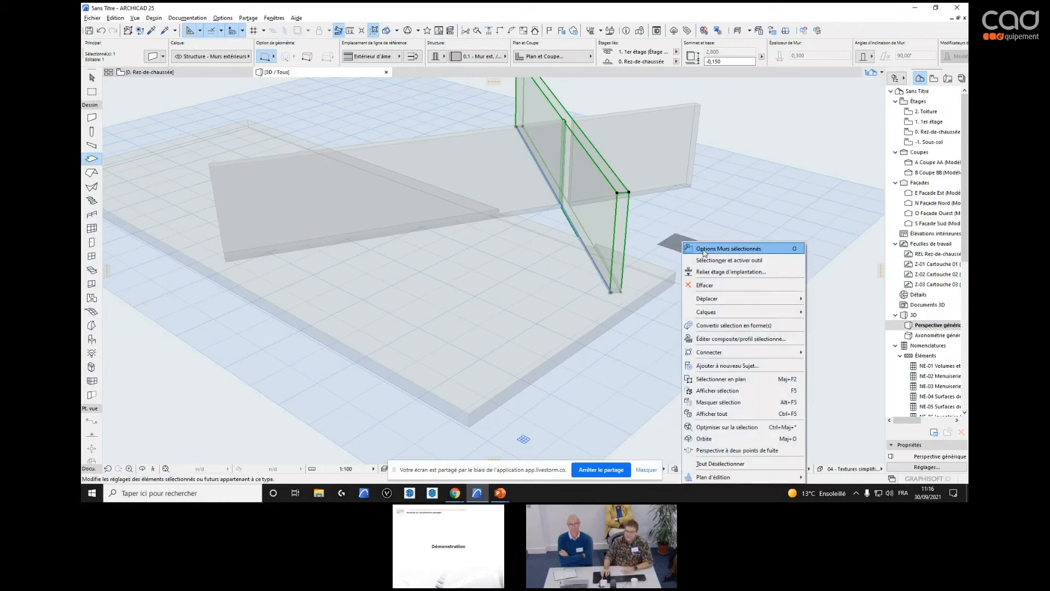
left_click(705, 253)
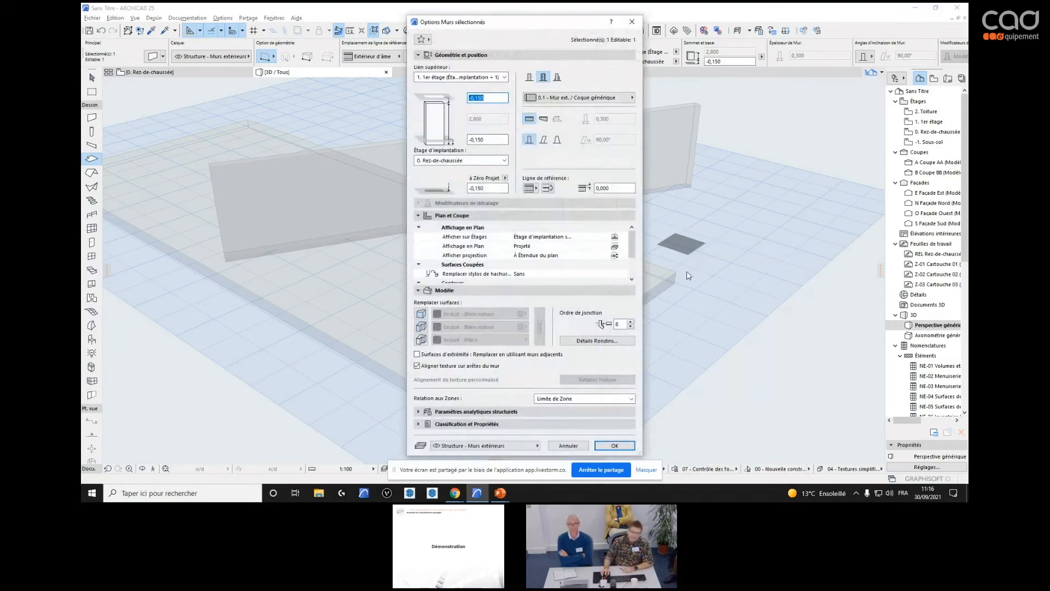
left_click(442, 426)
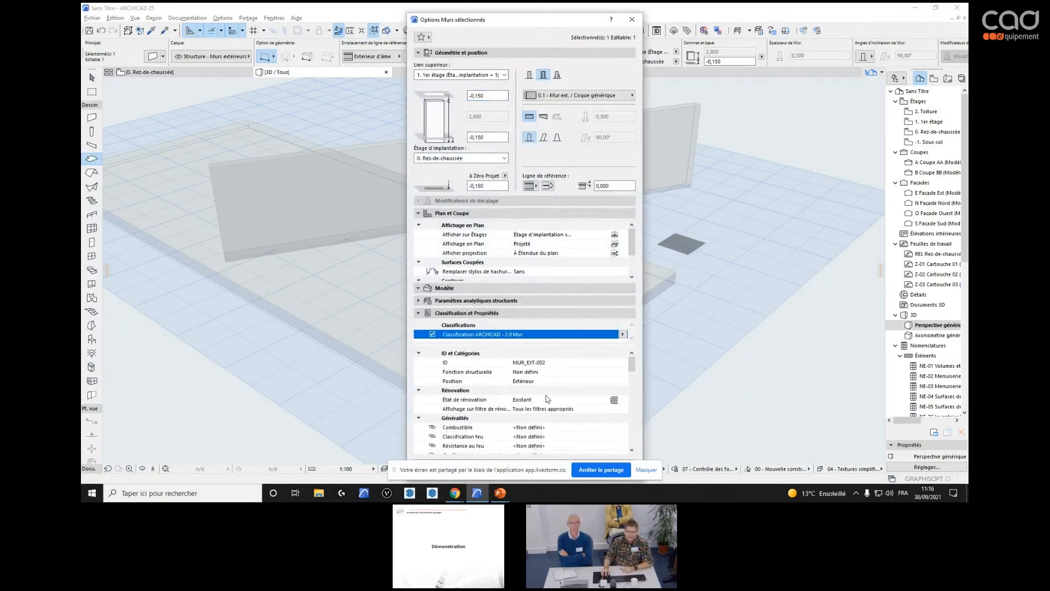
scroll(548, 400, "down", 5)
scroll(547, 399, "up", 5)
left_click(553, 373)
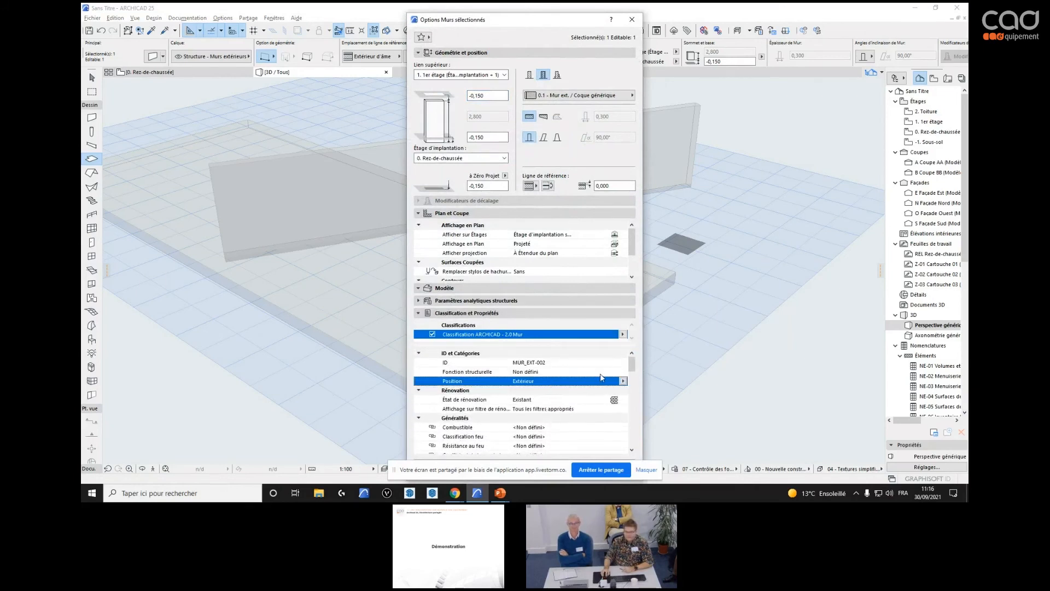
left_click(623, 371)
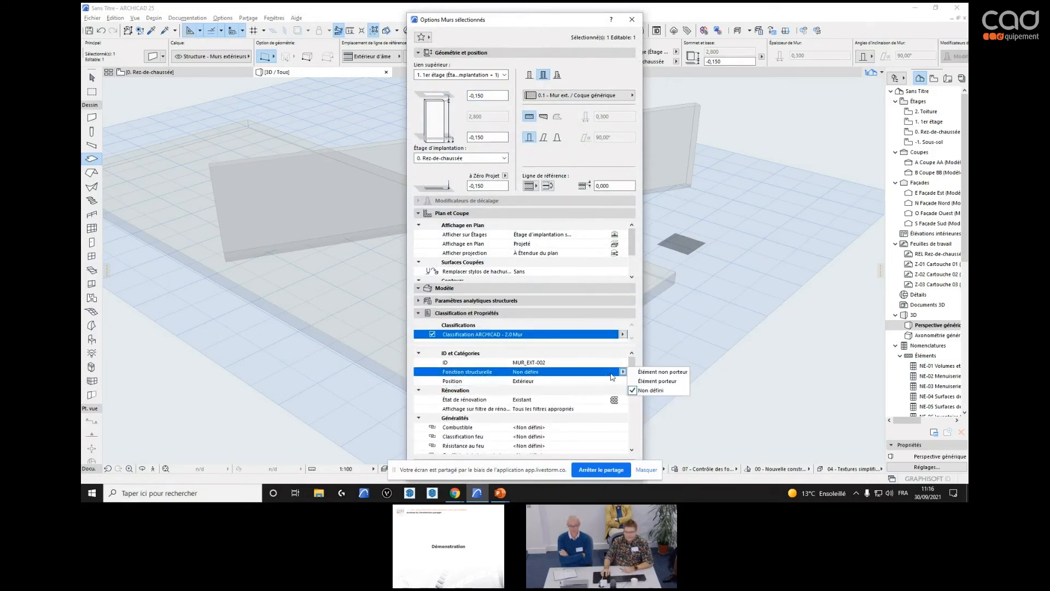
left_click(661, 381)
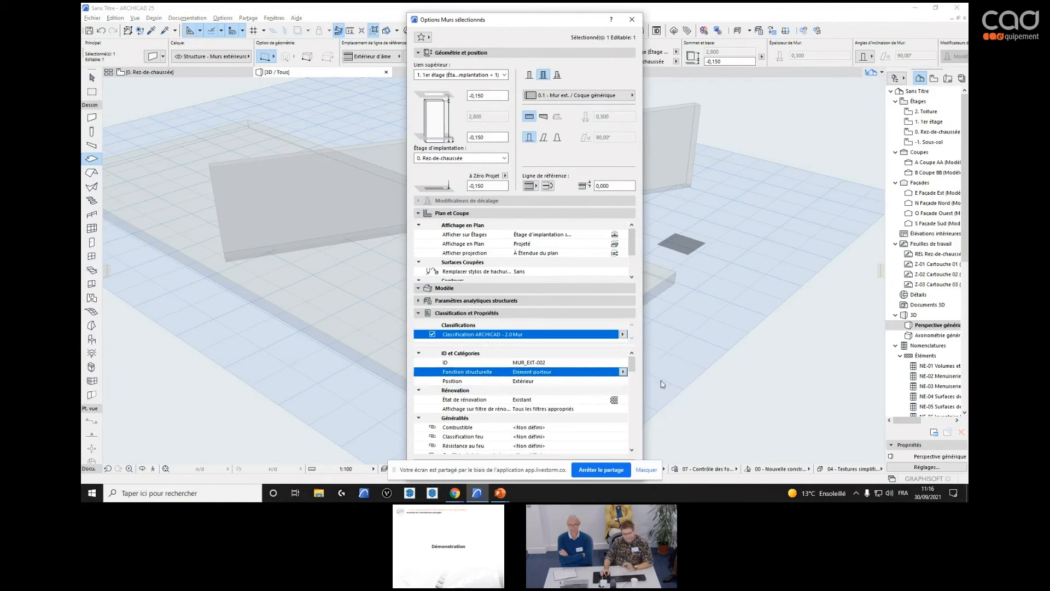
left_click(623, 372)
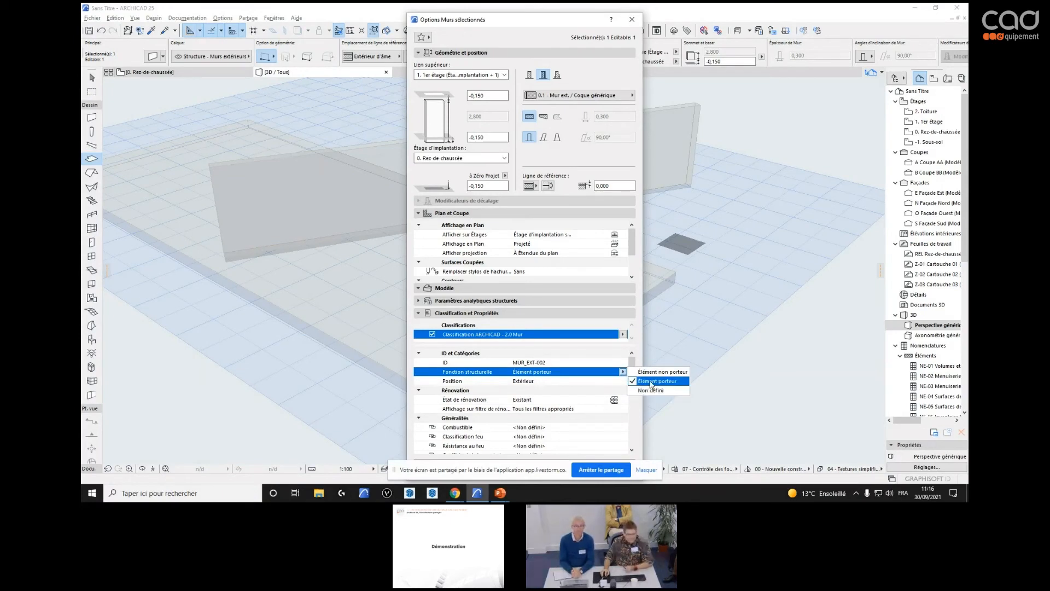
left_click(651, 383)
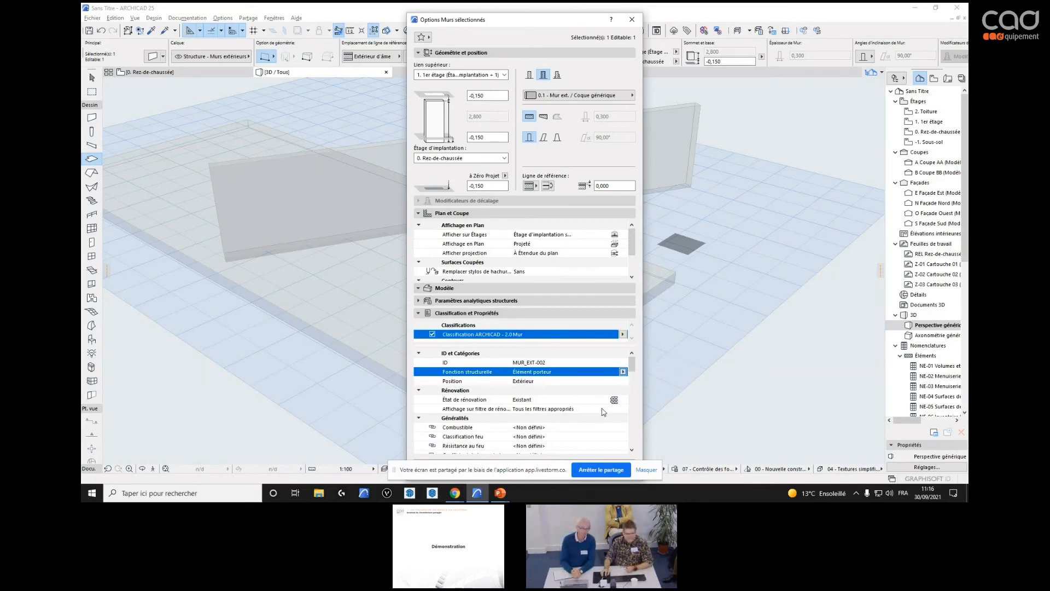
left_click(569, 384)
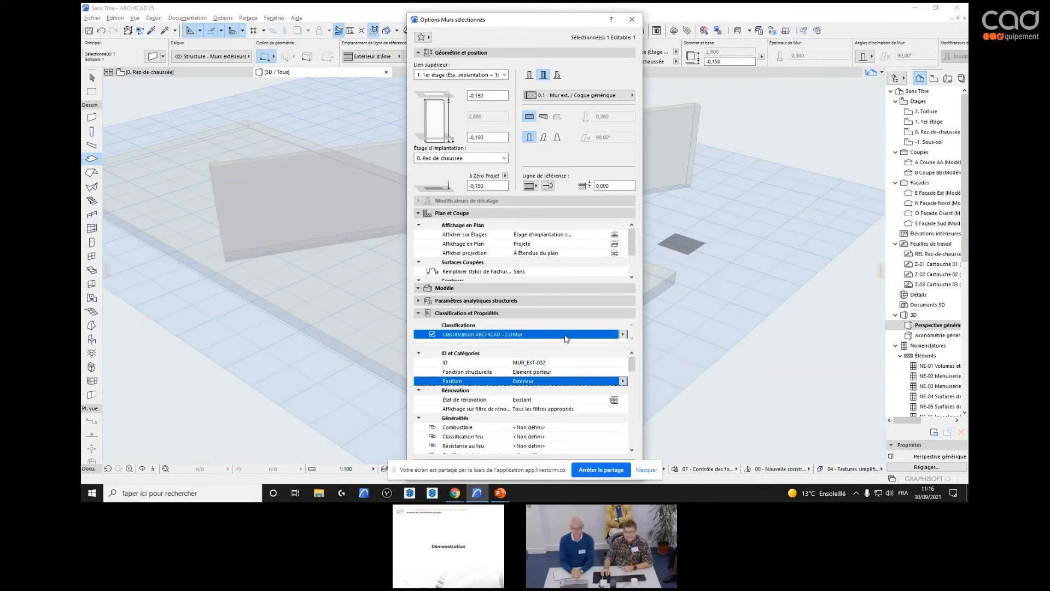
- Set the selected wall's fire resistance (Résistance au feu) to 60, apply the wall settings and deselect the wall
left_click(622, 335)
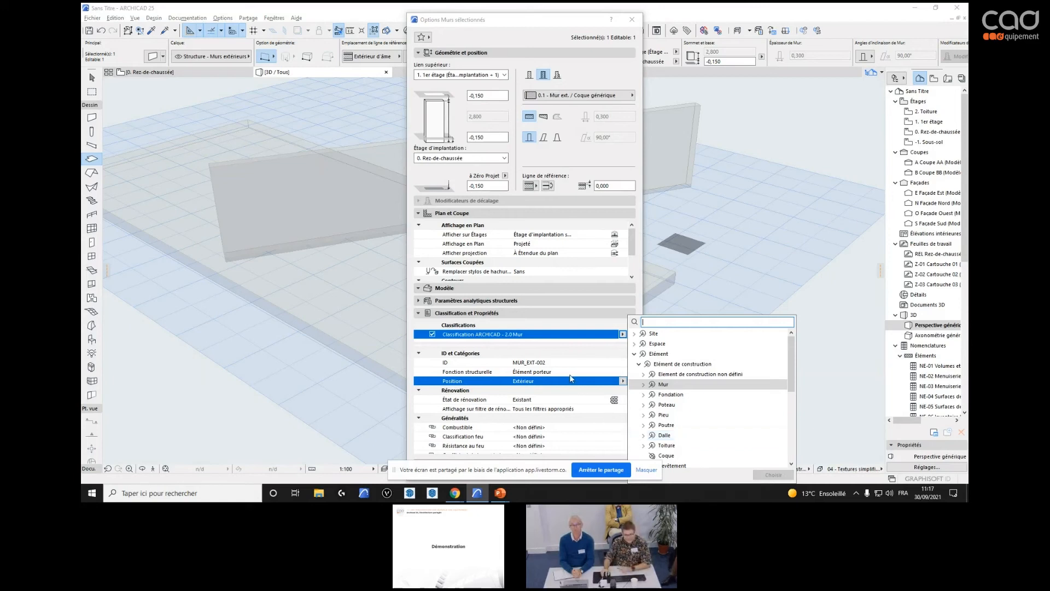
left_click(556, 414)
scroll(491, 430, "down", 5)
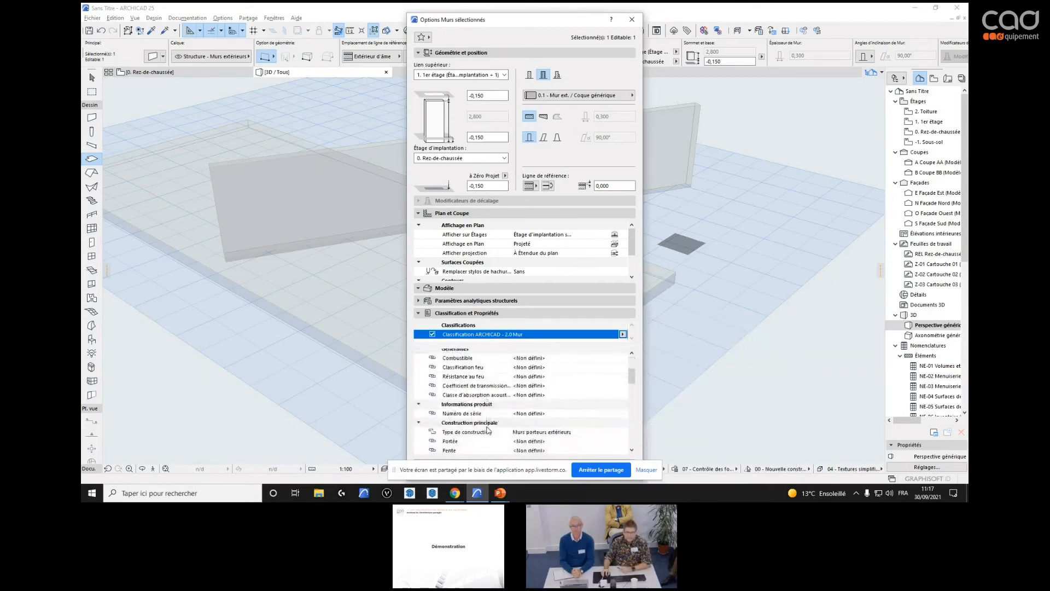
scroll(440, 394, "up", 2)
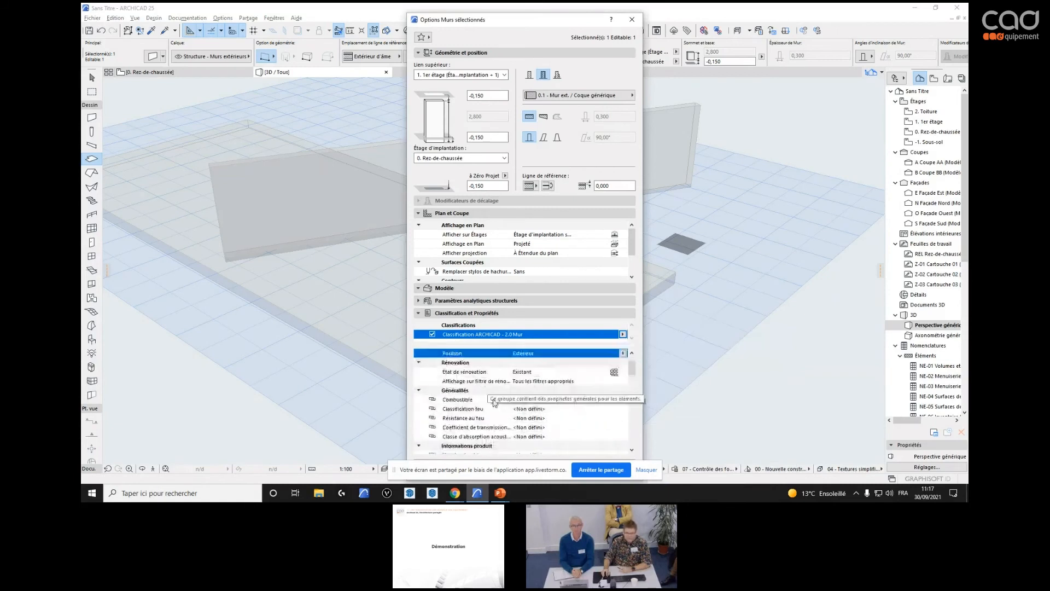
left_click(432, 426)
left_click(433, 419)
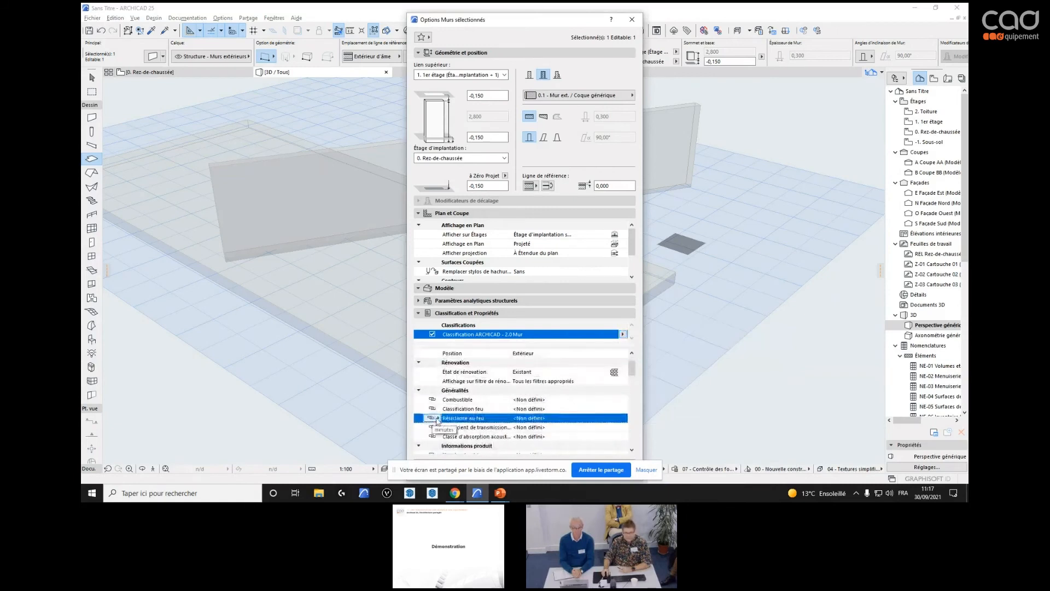
type("15")
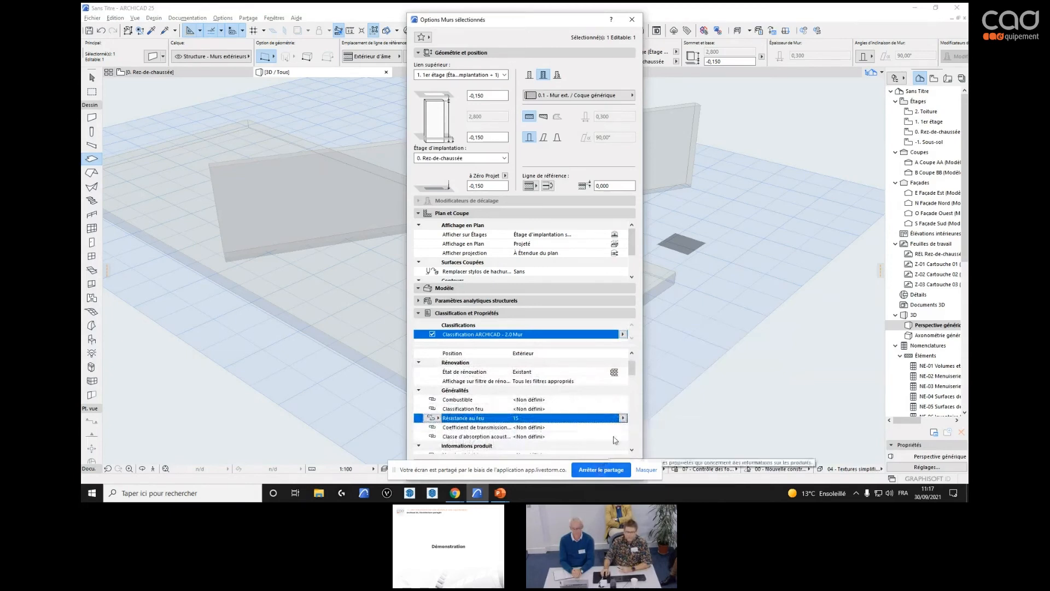
left_click(623, 418)
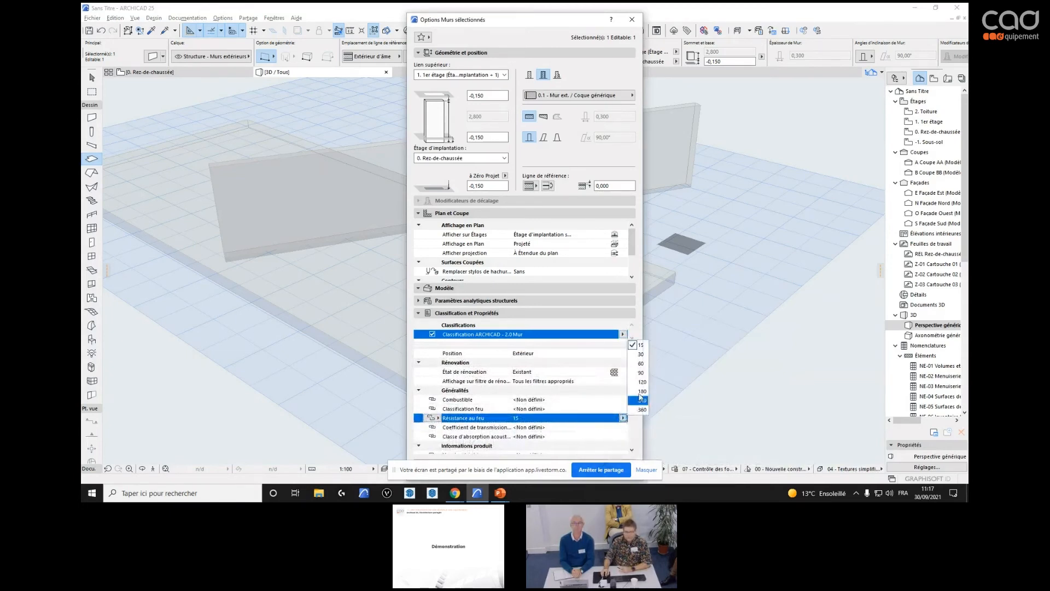
left_click(641, 364)
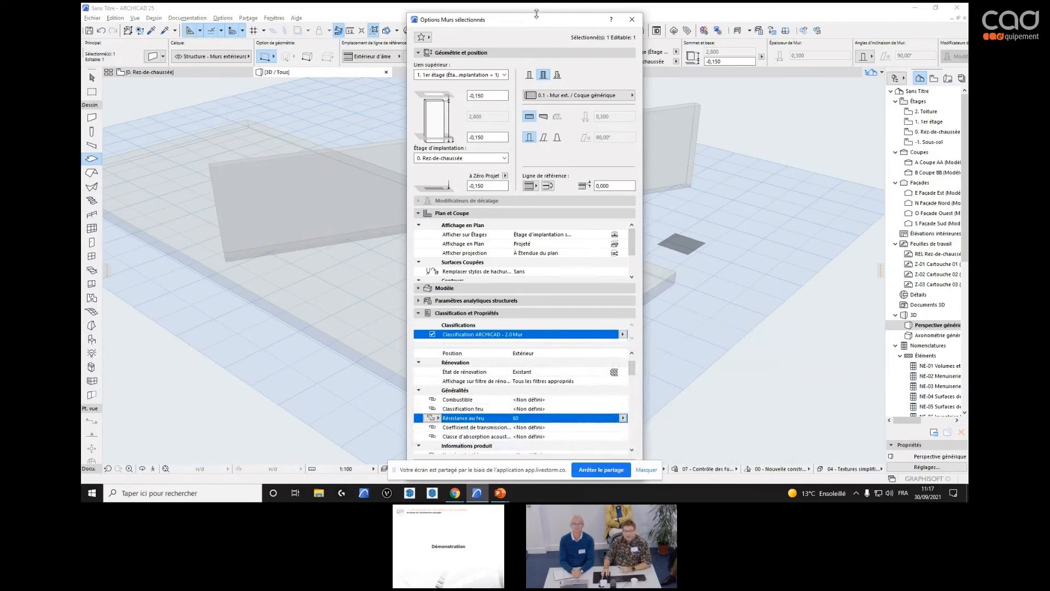
left_click_drag(536, 23, 660, 24)
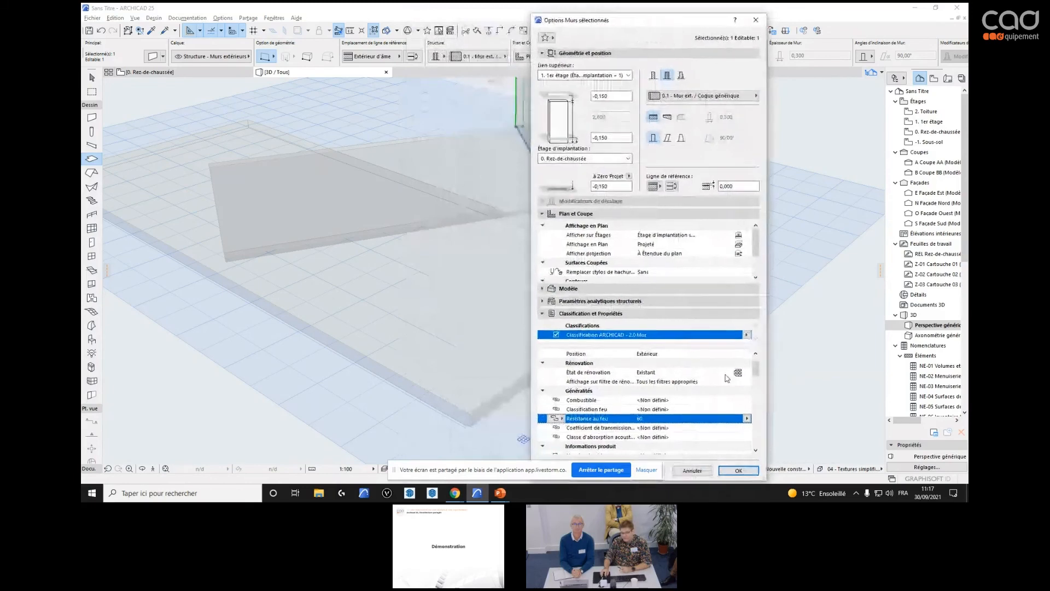
left_click(739, 470)
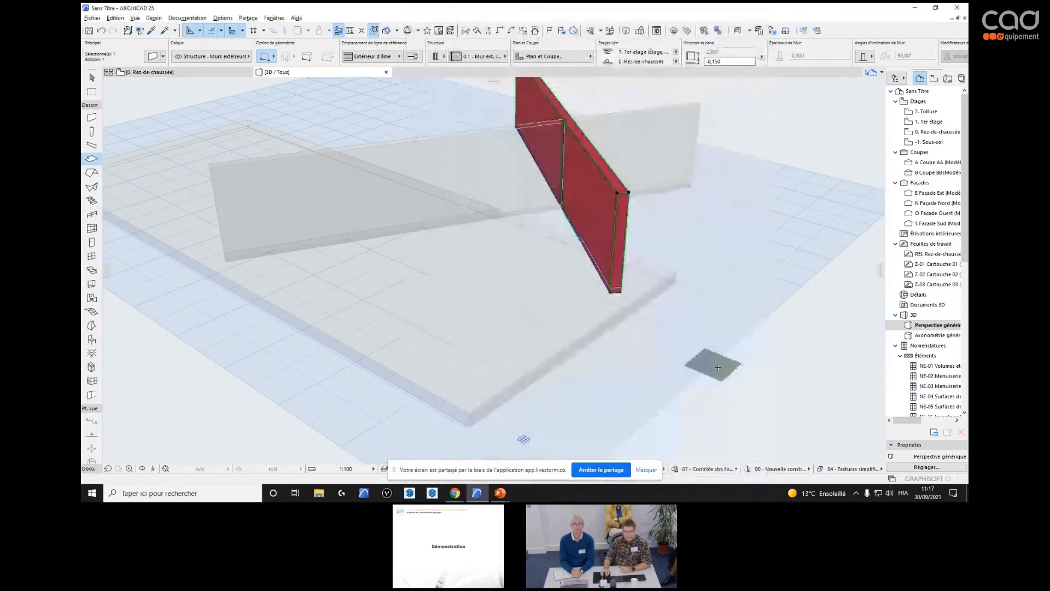
key("Escape")
scroll(640, 328, "down", 3)
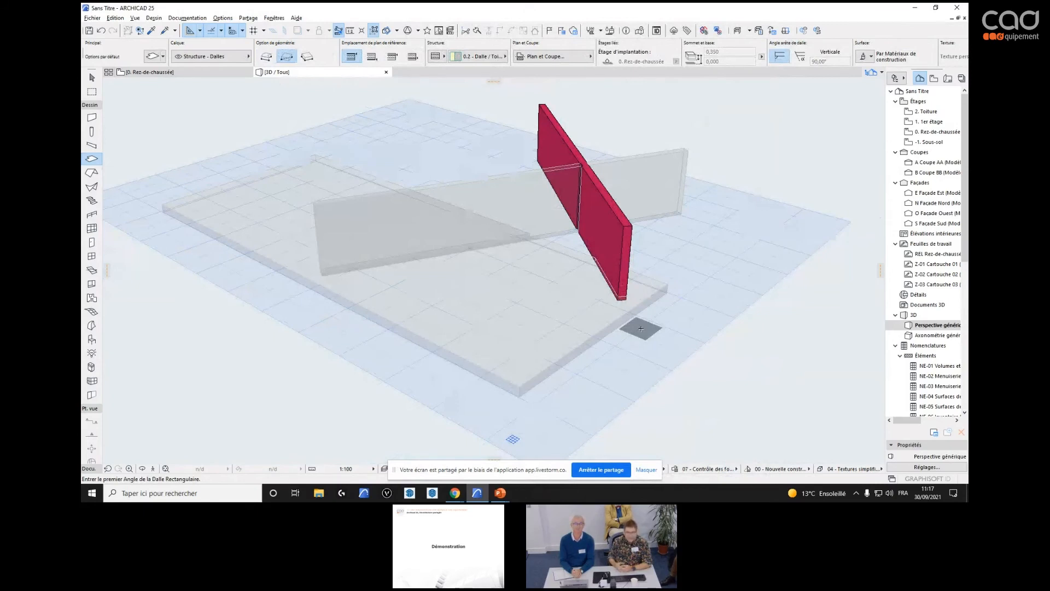
- On the ground floor plan, apply the graphic override 04 - Sans couches composites (noir), followed by 14 - Contrôle de la résistance feu
left_click(920, 135)
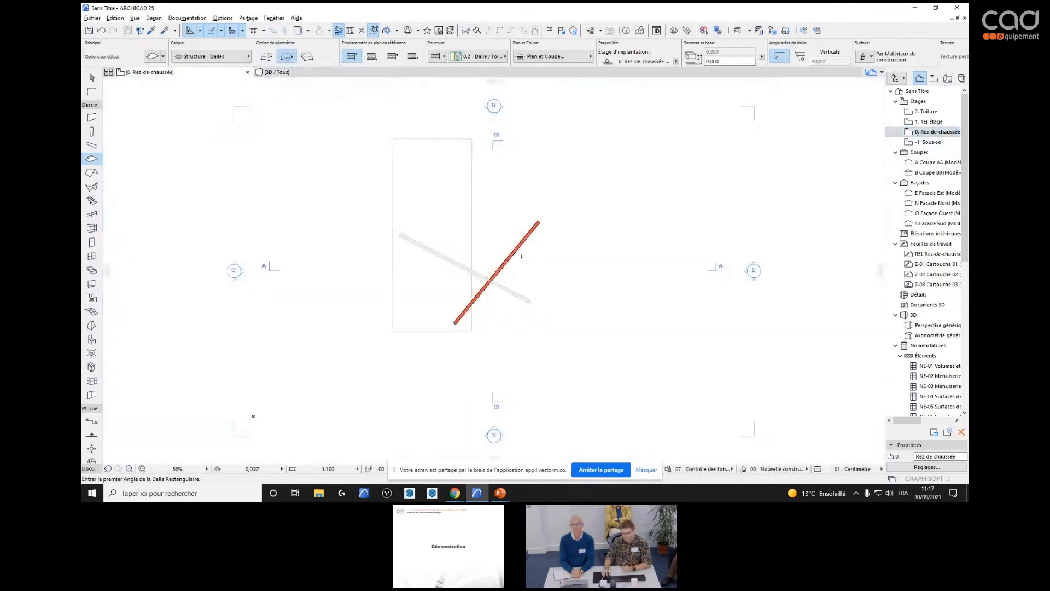
scroll(521, 257, "up", 5)
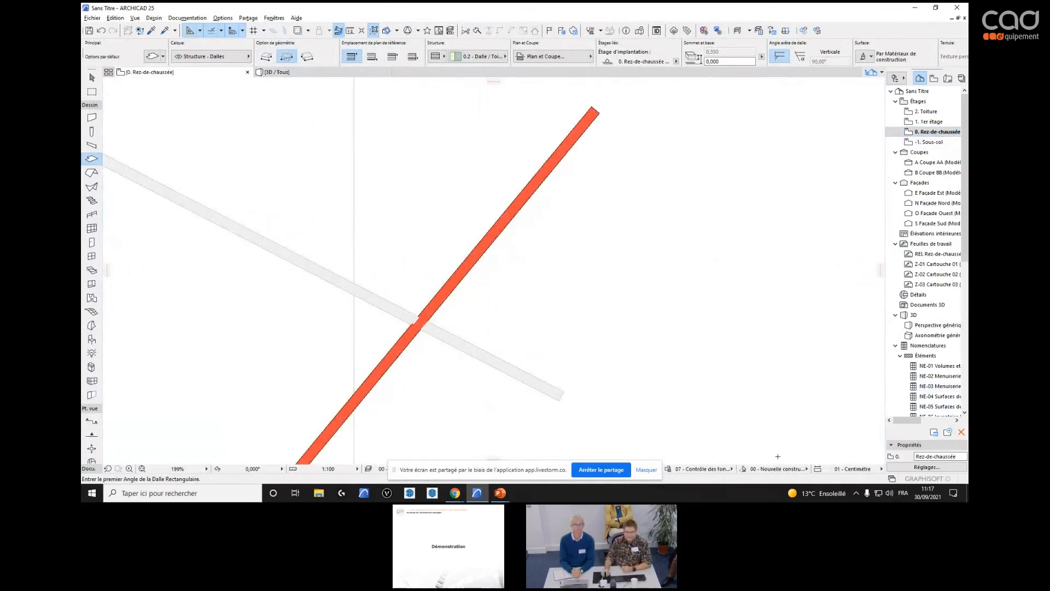
left_click(713, 471)
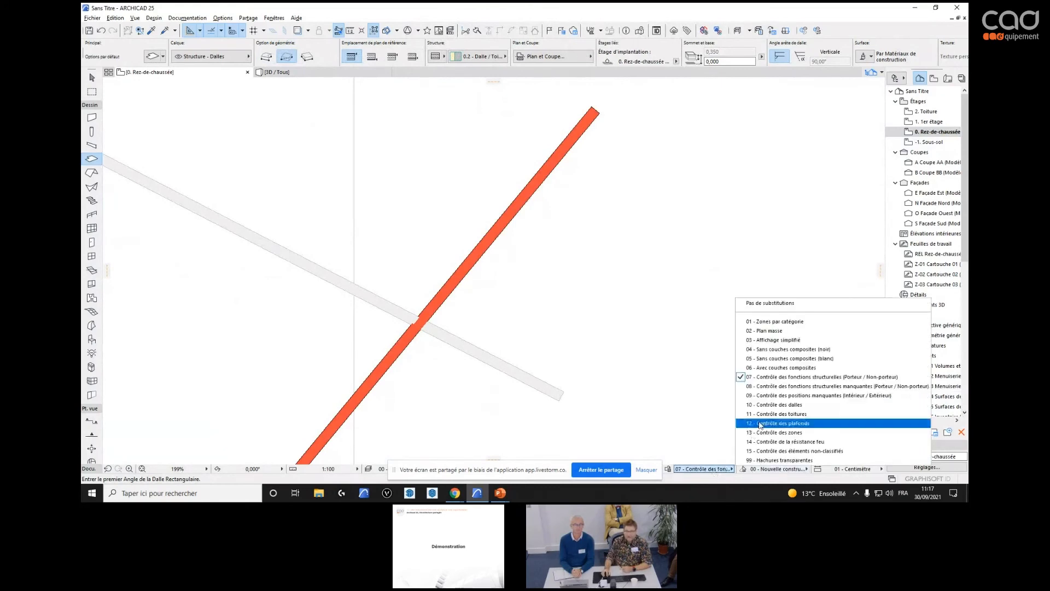
left_click(788, 349)
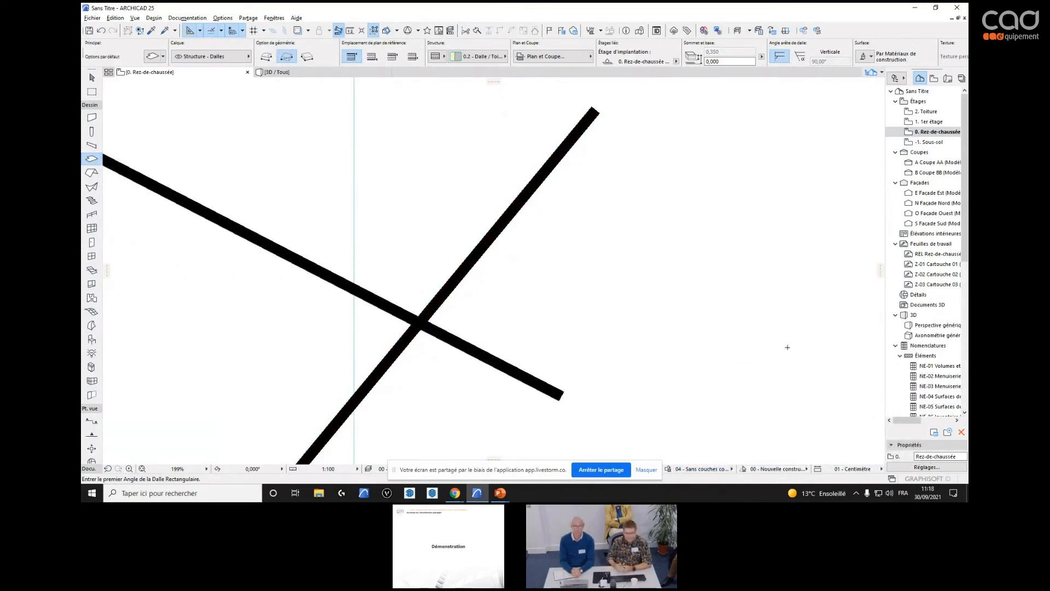
left_click(728, 470)
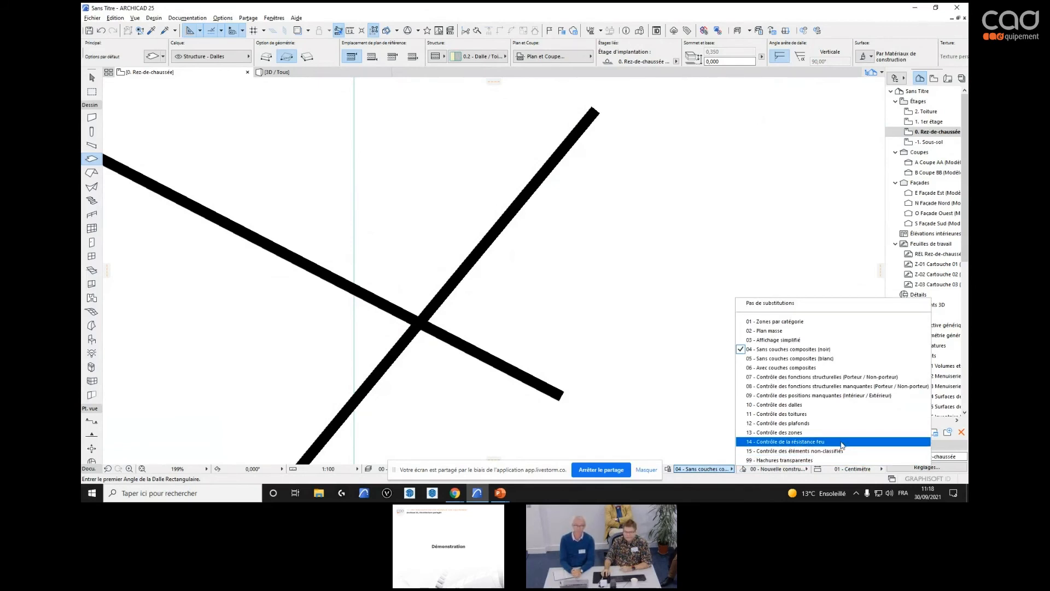
left_click(816, 441)
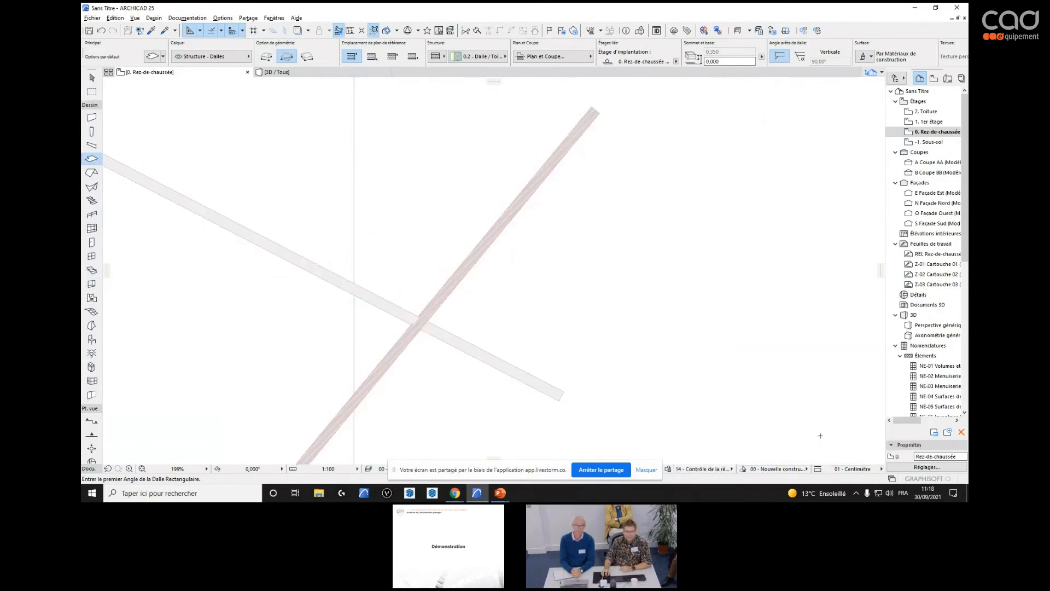
- Show the model in 3D and examine the Résistance Feu - 60min rule of graphic override 14 - Contrôle de la résistance feu
right_click(635, 274)
left_click(680, 410)
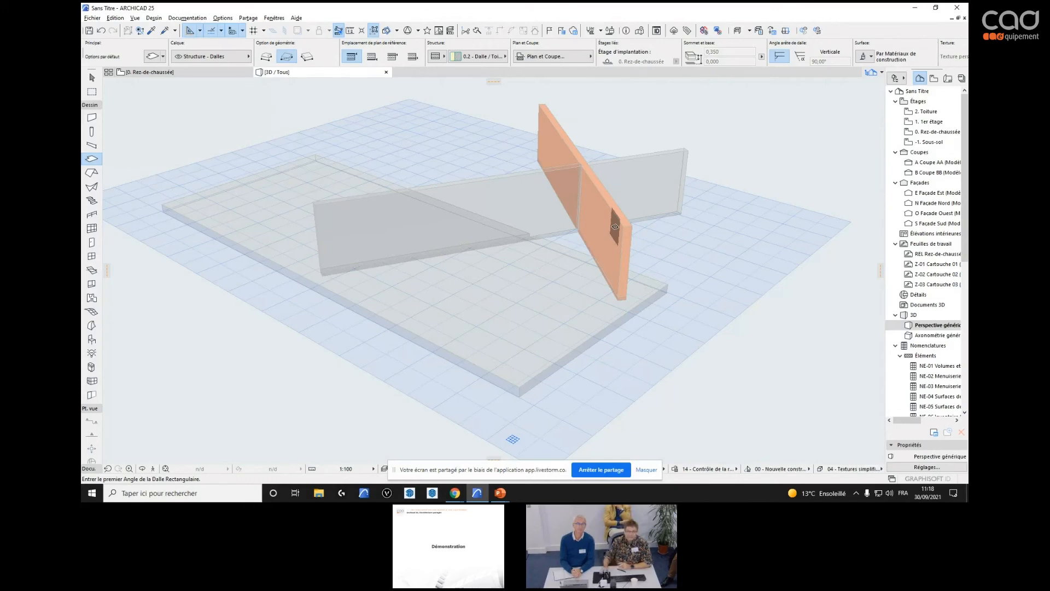
left_click(675, 471)
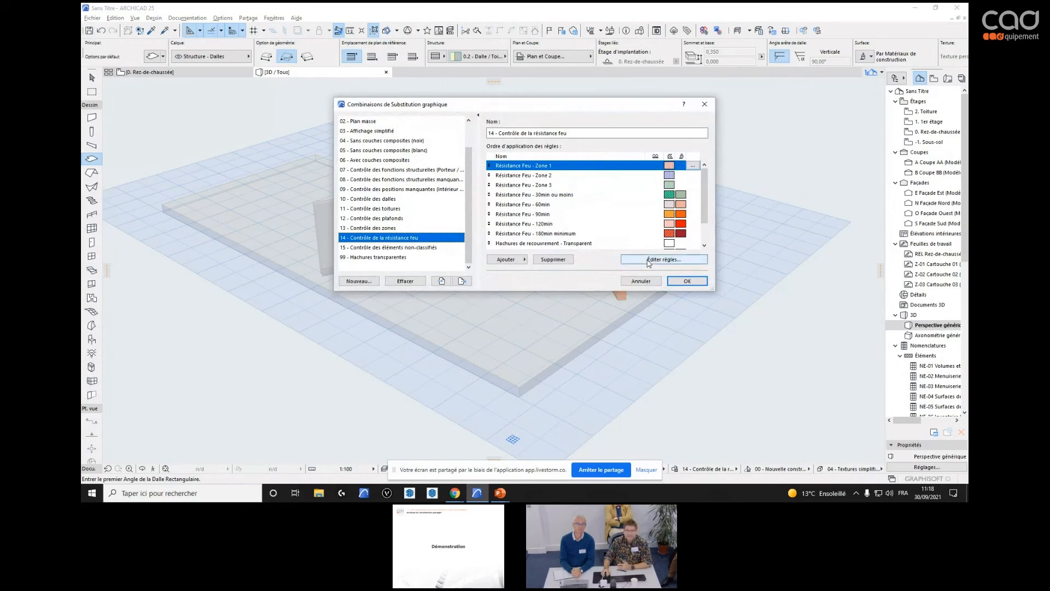
left_click(649, 262)
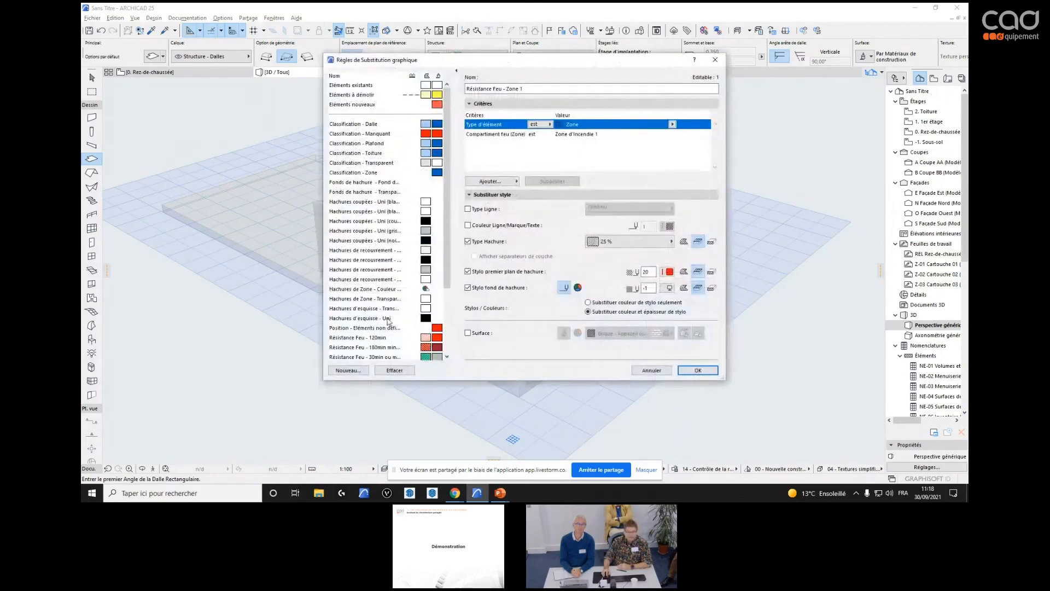
scroll(386, 328, "down", 3)
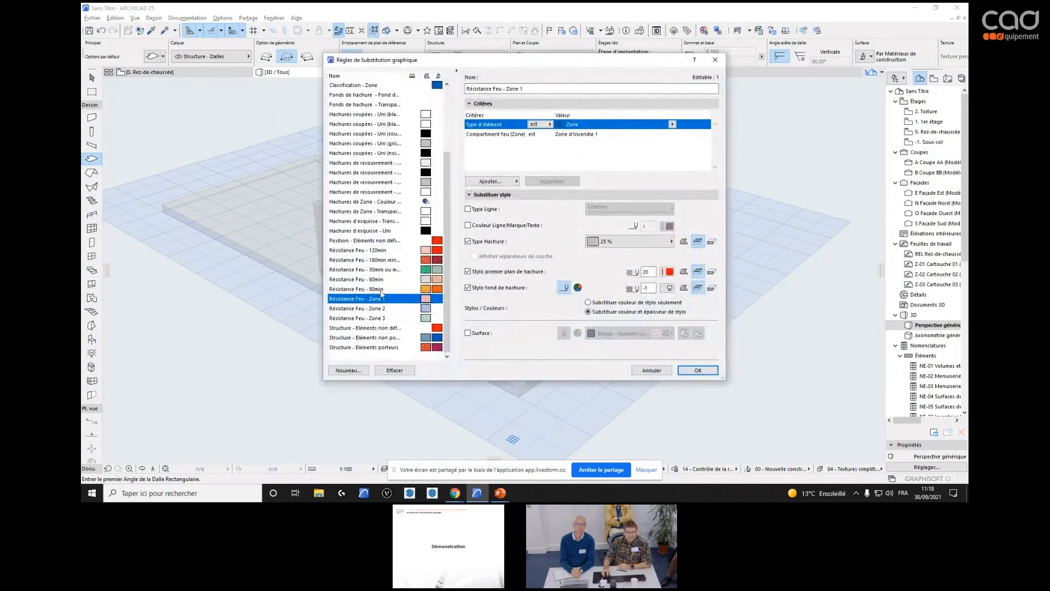
left_click(383, 280)
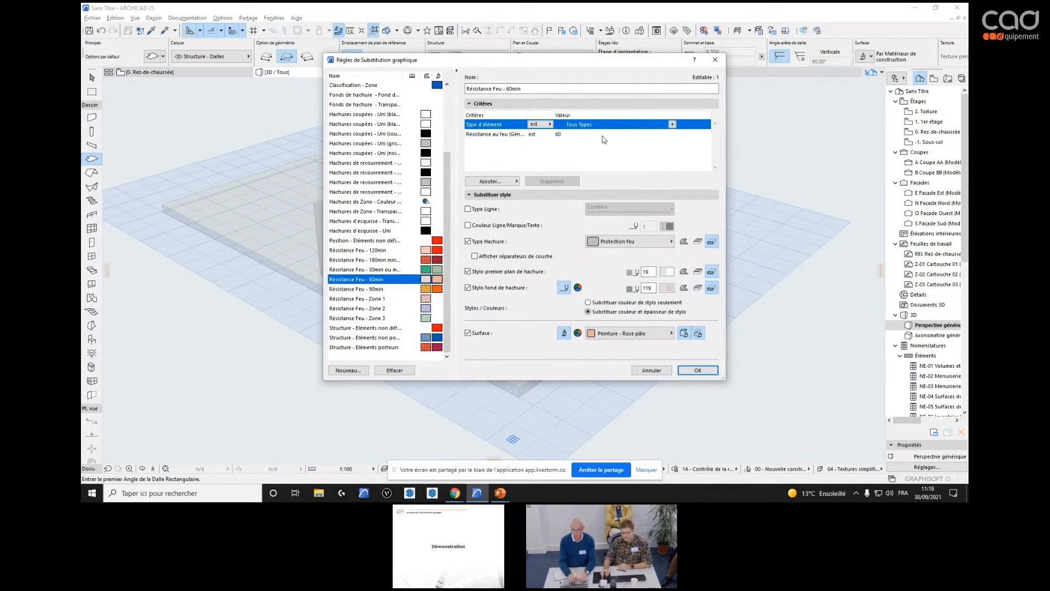
- Try other background colours, including a custom one, for the Résistance Feu - 60min rule's Stylo fond de hachure and discard all override changes
left_click(667, 291)
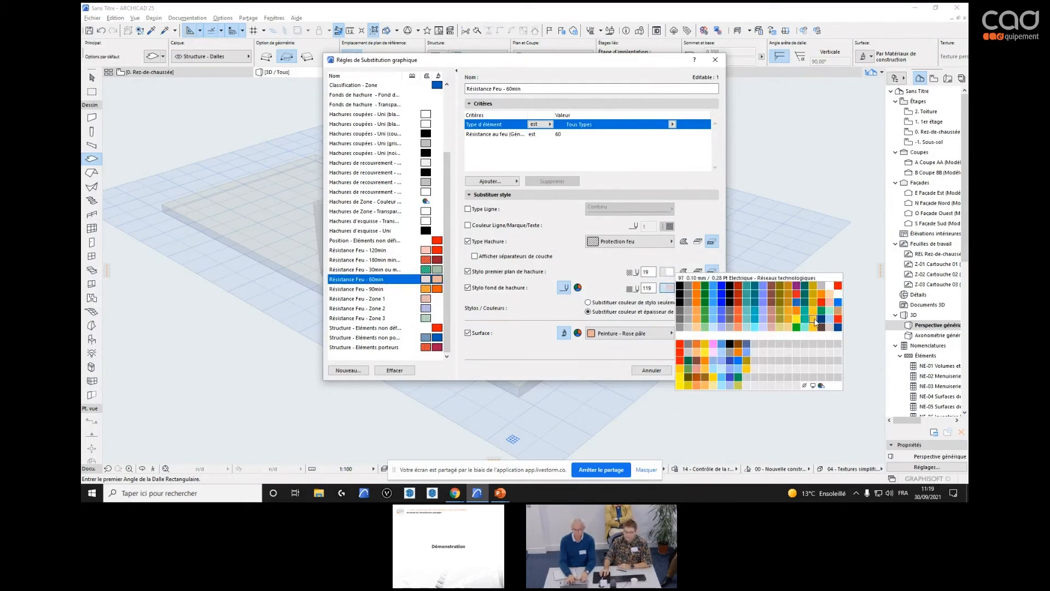
left_click(821, 385)
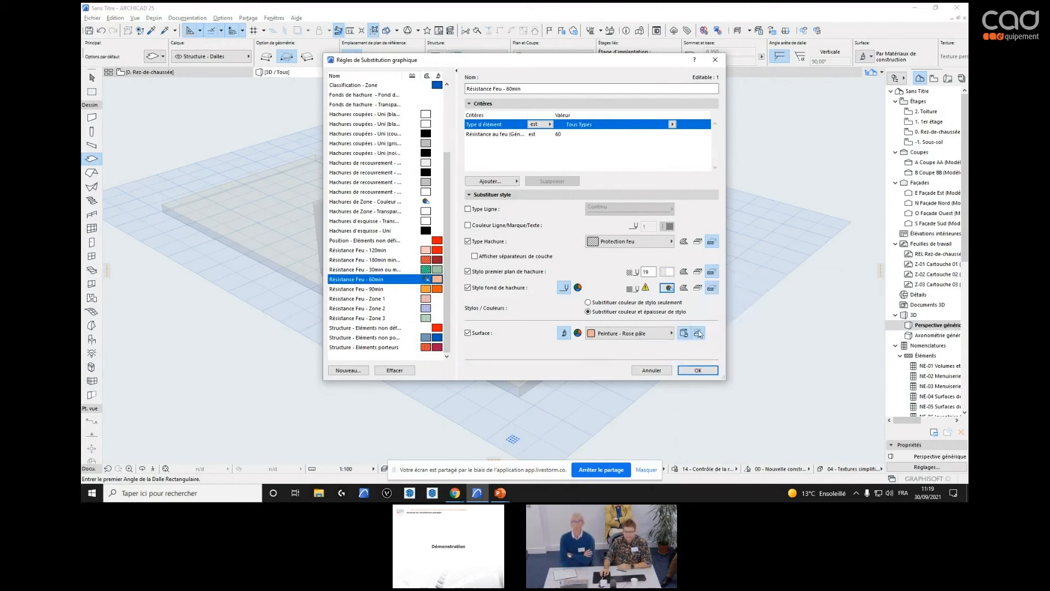
left_click(578, 287)
left_click(665, 288)
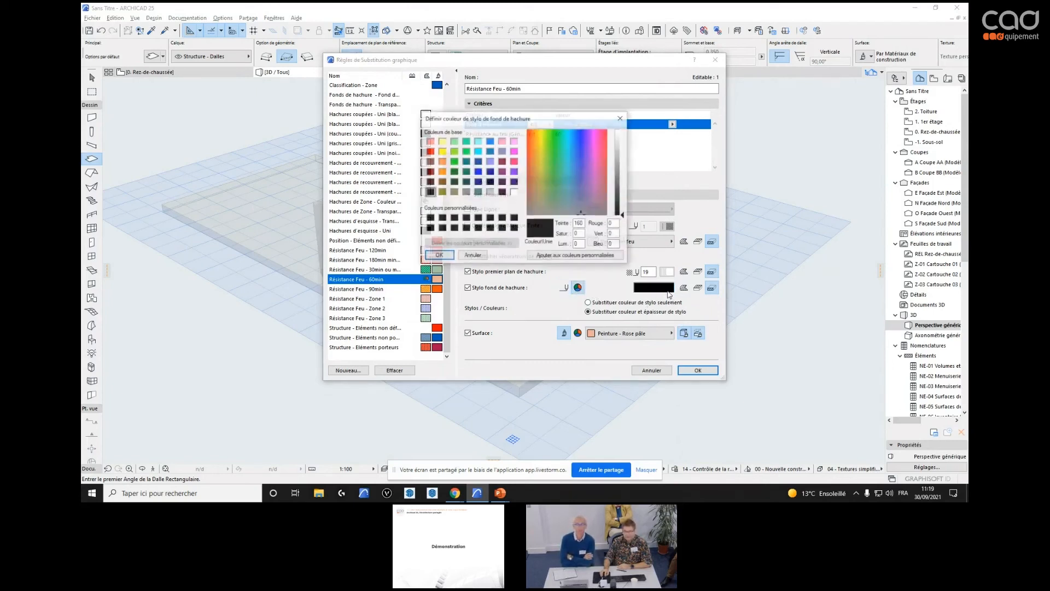
mouse_move(568, 167)
left_mouse_down()
mouse_move(579, 142)
mouse_move(549, 197)
mouse_move(571, 176)
mouse_move(553, 153)
mouse_move(559, 169)
left_mouse_up()
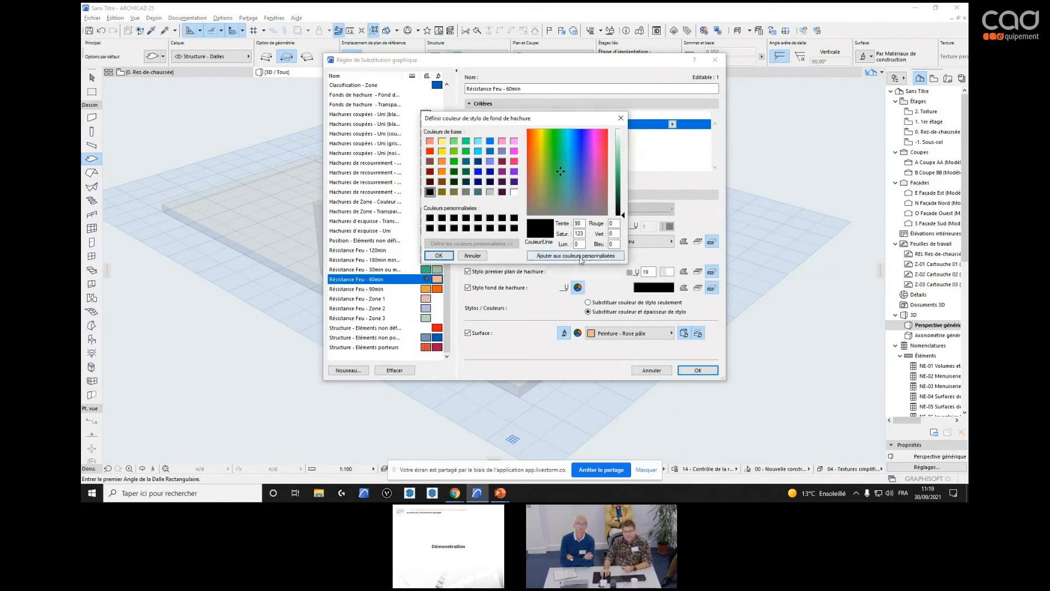
left_click(621, 118)
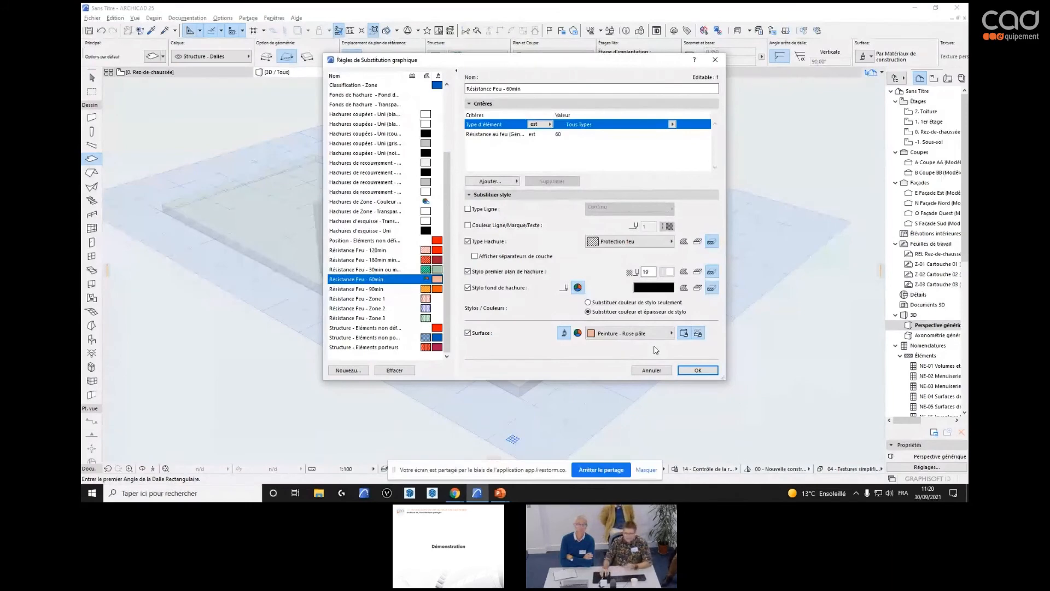
left_click(652, 371)
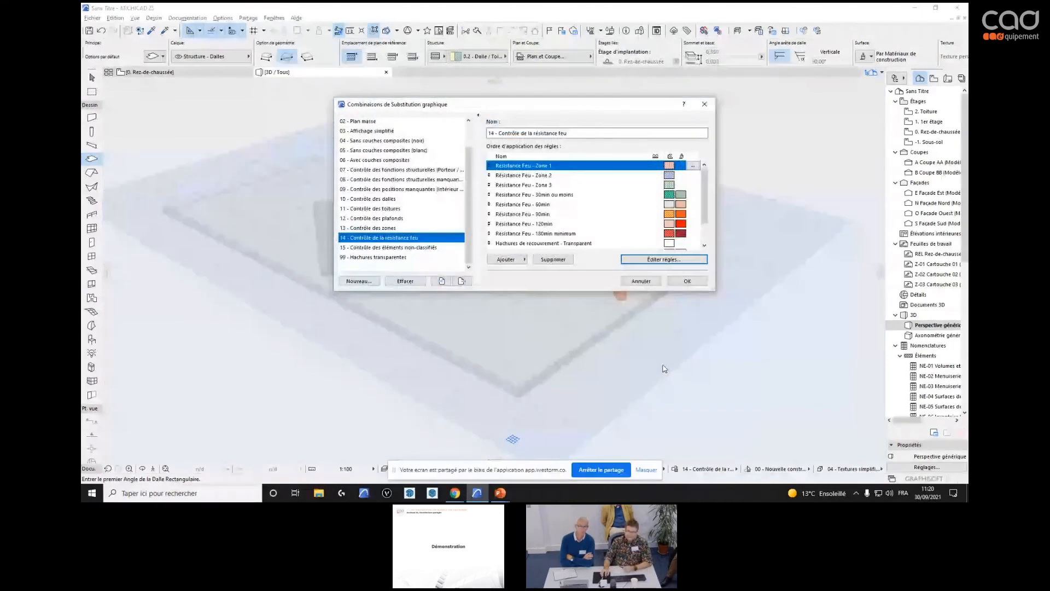
left_click(641, 282)
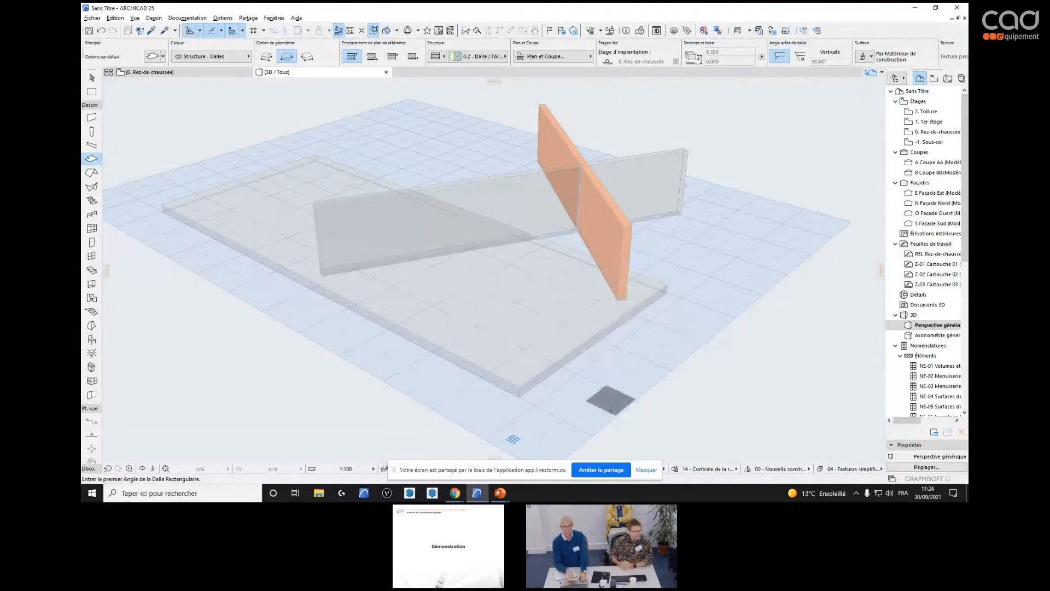
left_click(602, 469)
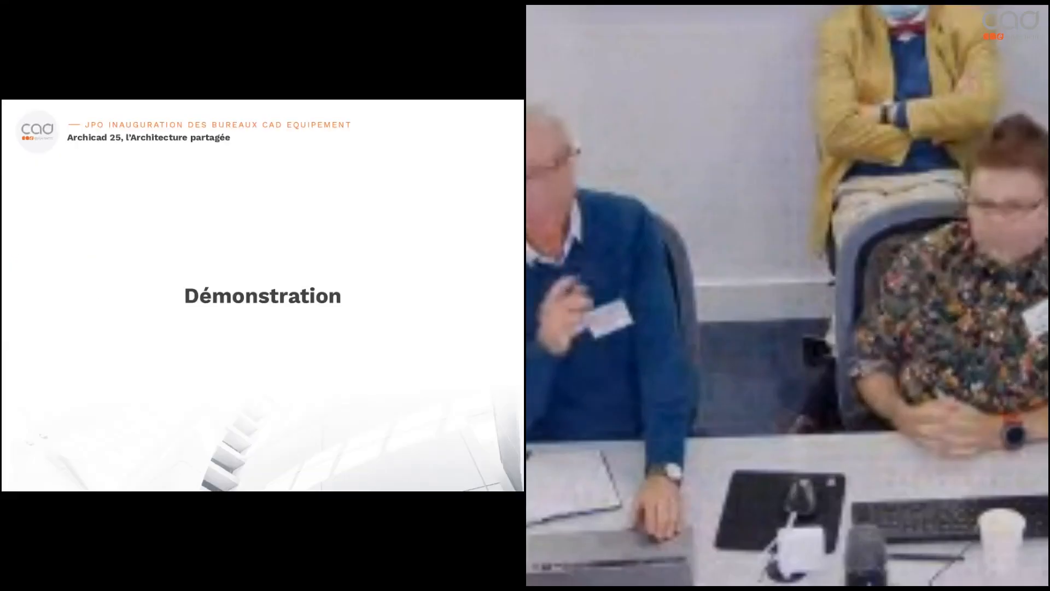